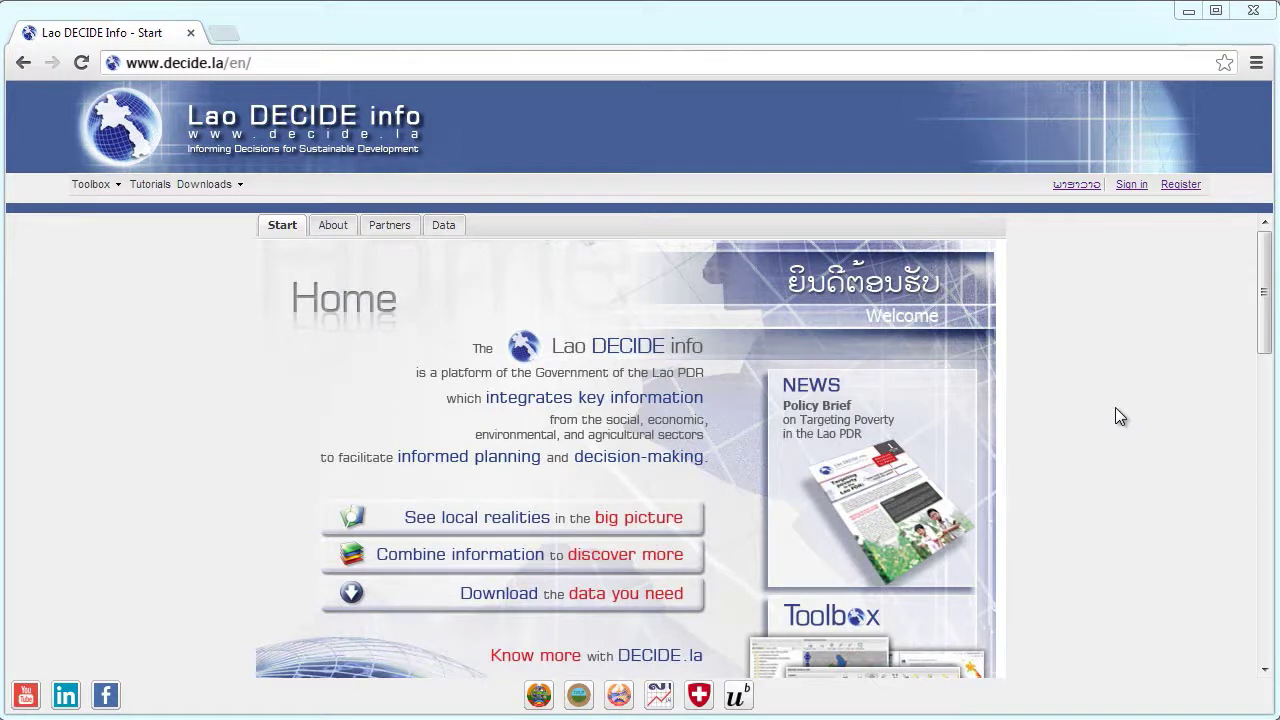
Launch the GIS tool from the Toolbox menu on the Lao DECIDE info start page
click(120, 188)
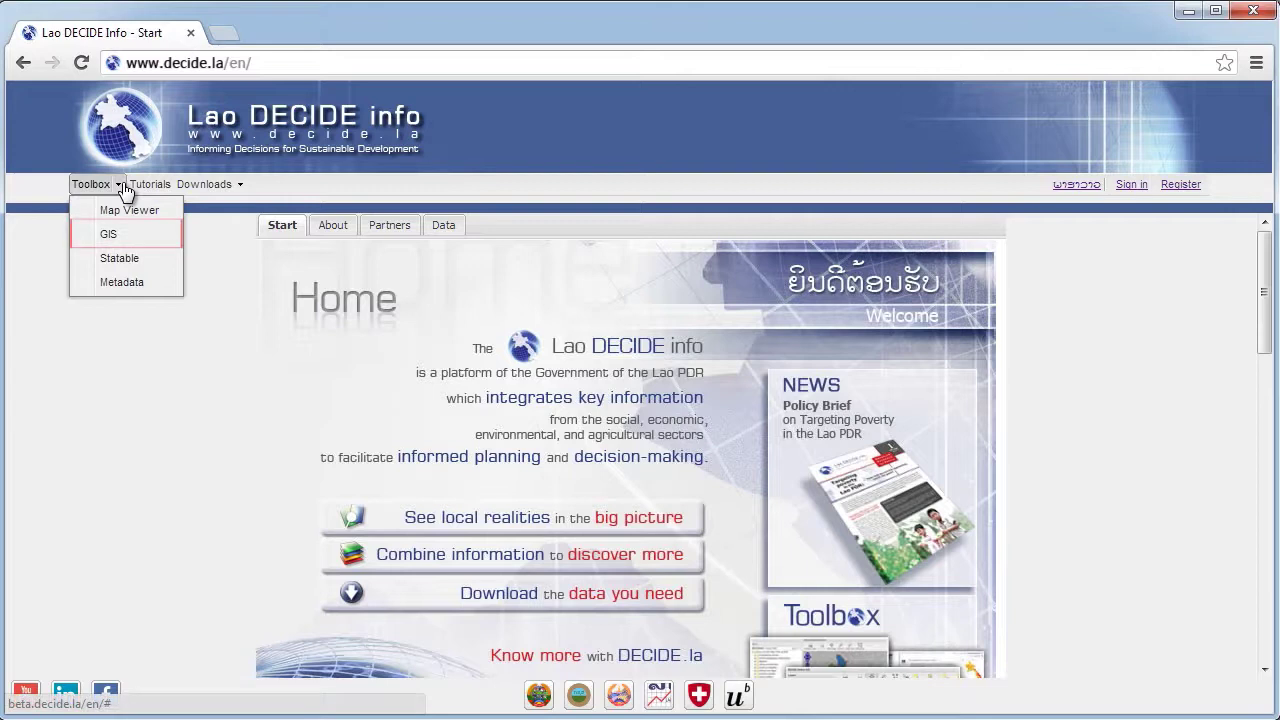
click(120, 188)
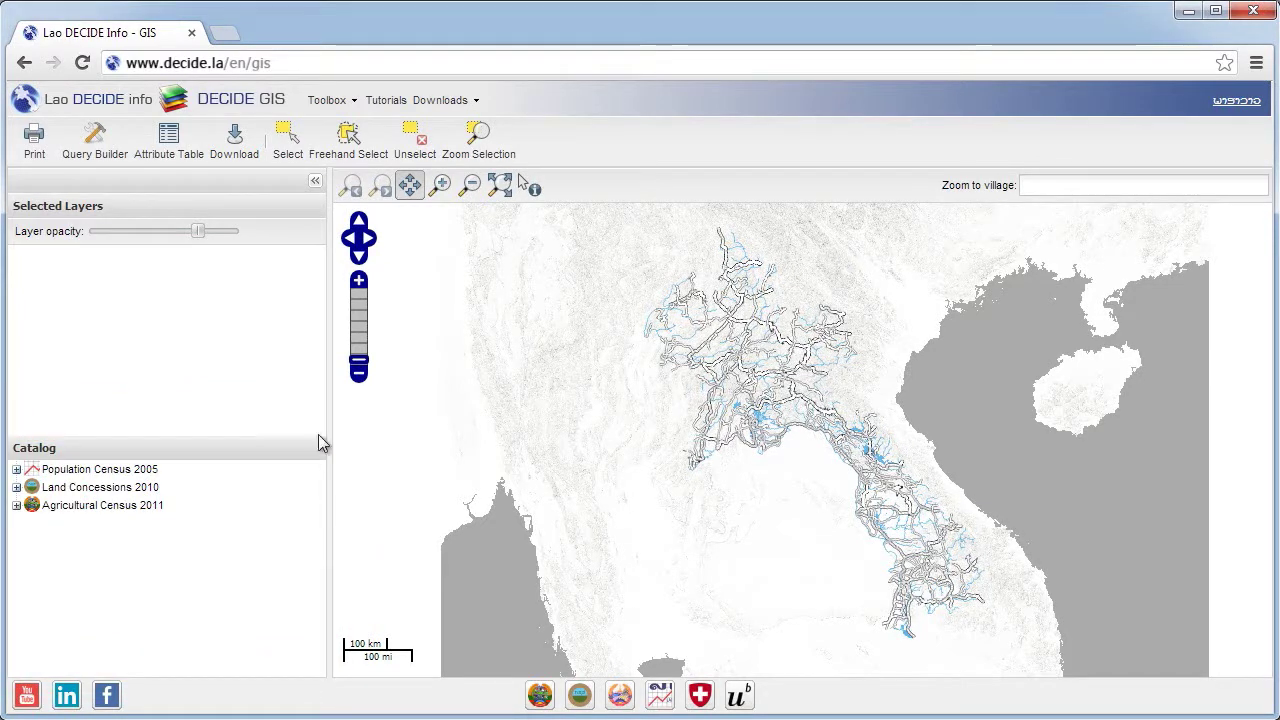
Add Population Census 2005 > Poverty and inequality > Incidence of poverty to the map
click(16, 470)
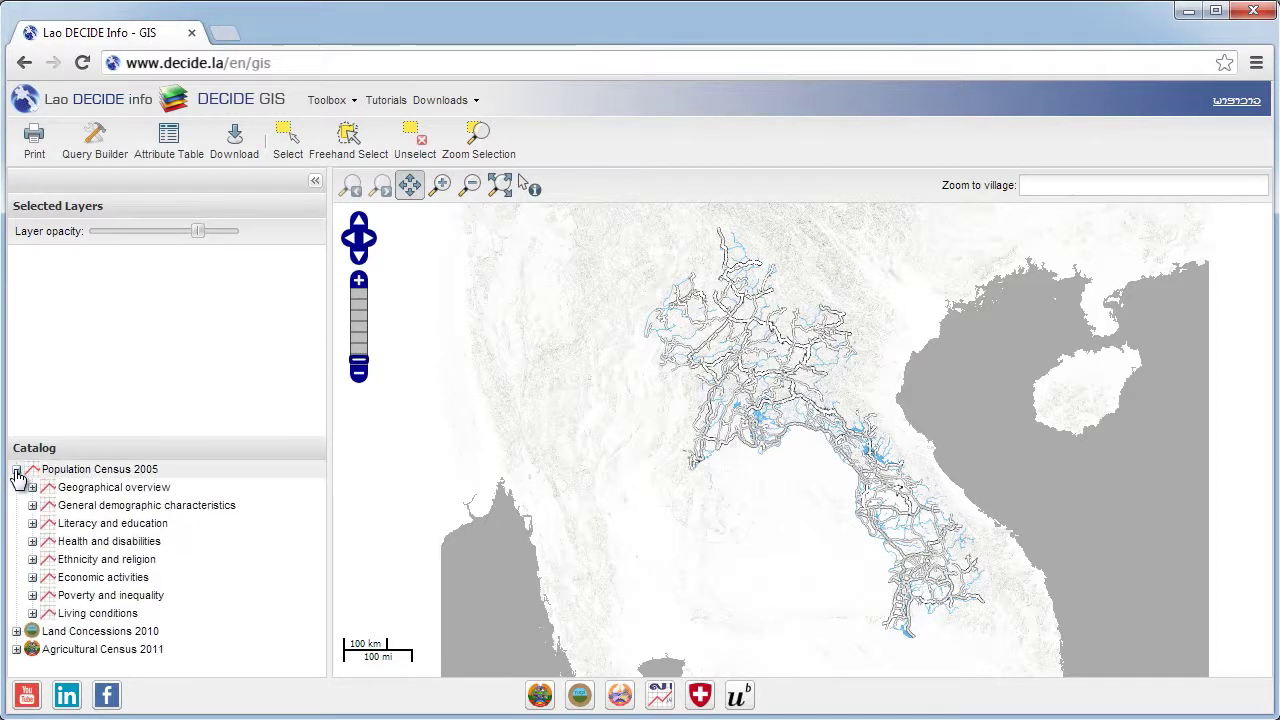
click(32, 596)
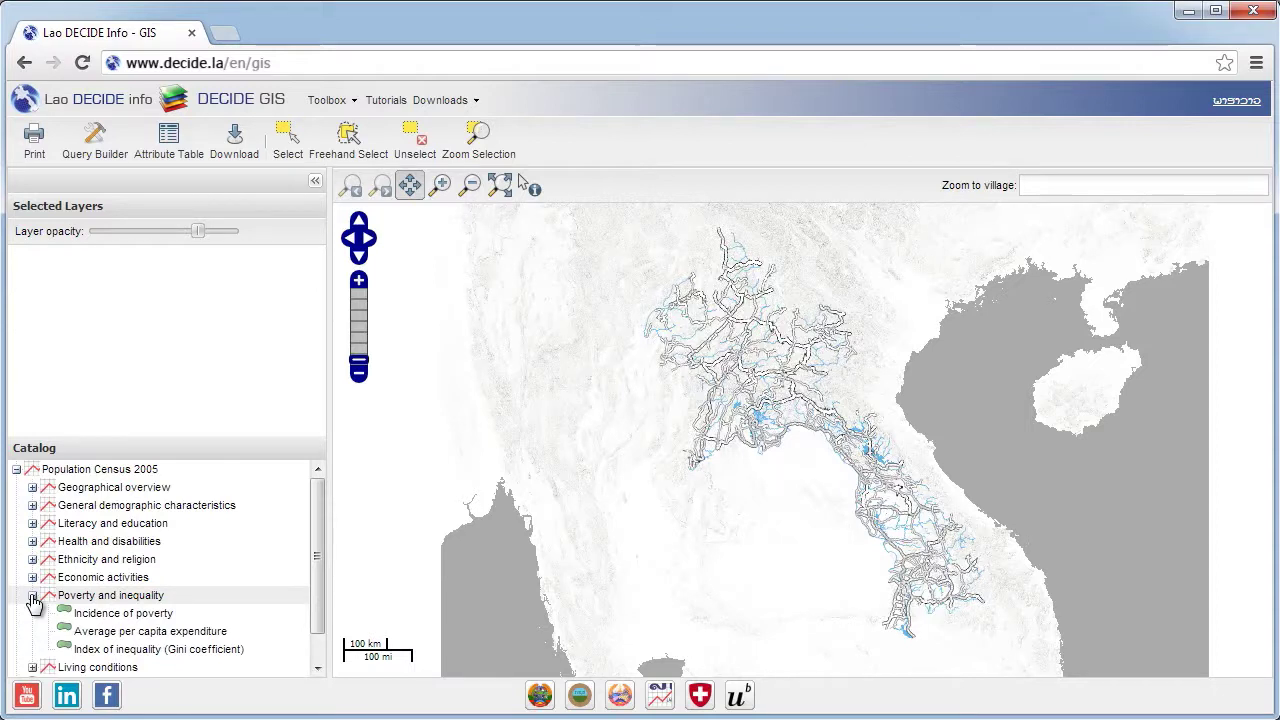
click(118, 615)
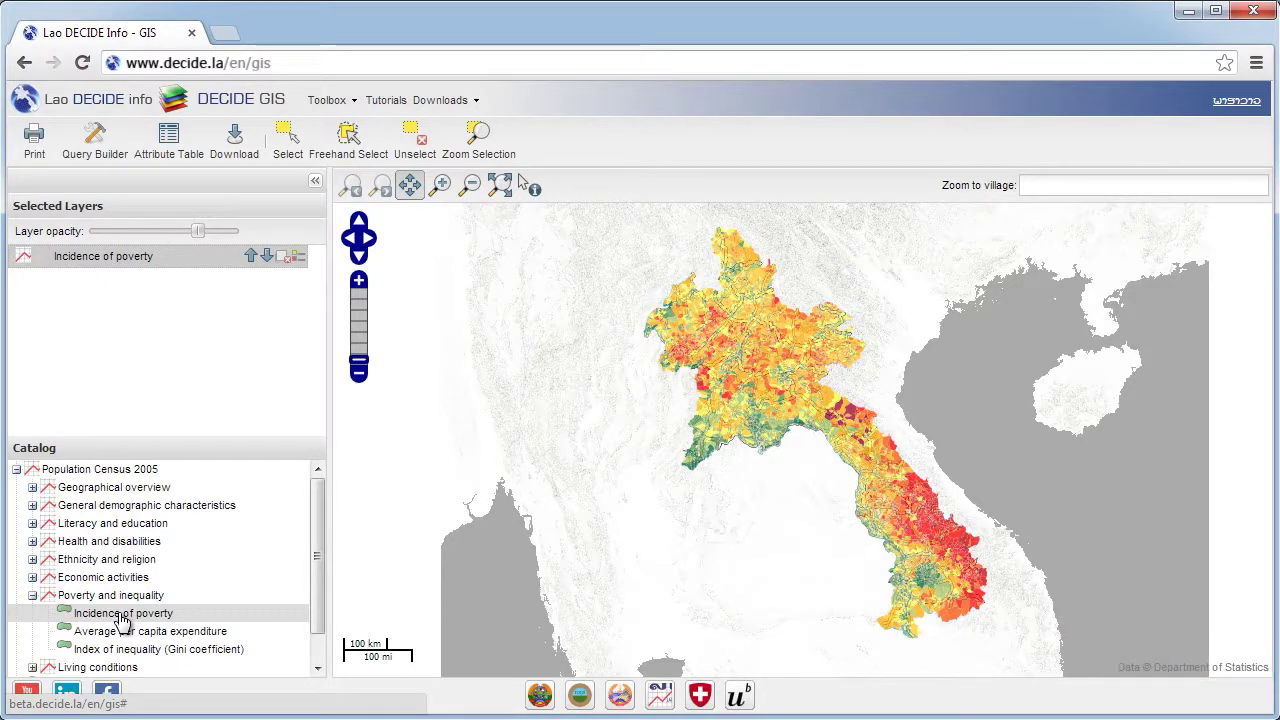
Expand Land Concessions 2010 and add the Forestry products and Form of investment layers
scroll(316, 580, down, 1)
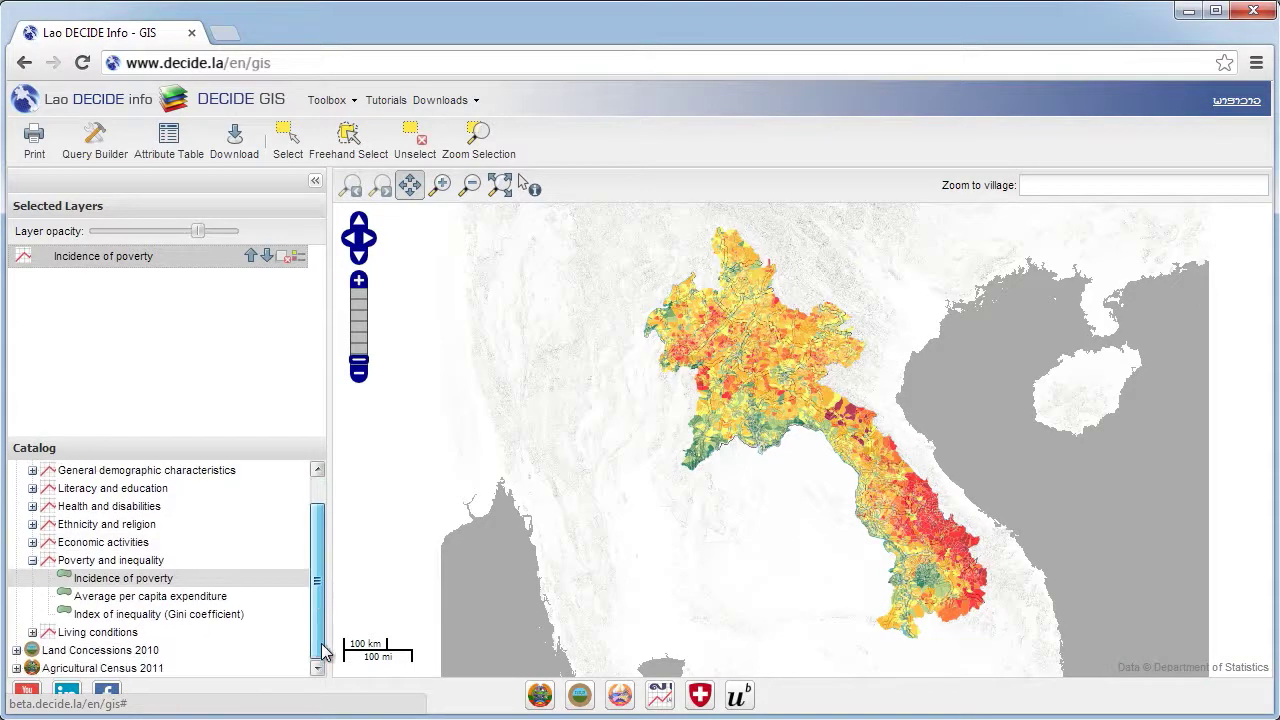
click(17, 655)
drag(316, 585, 316, 655)
click(104, 579)
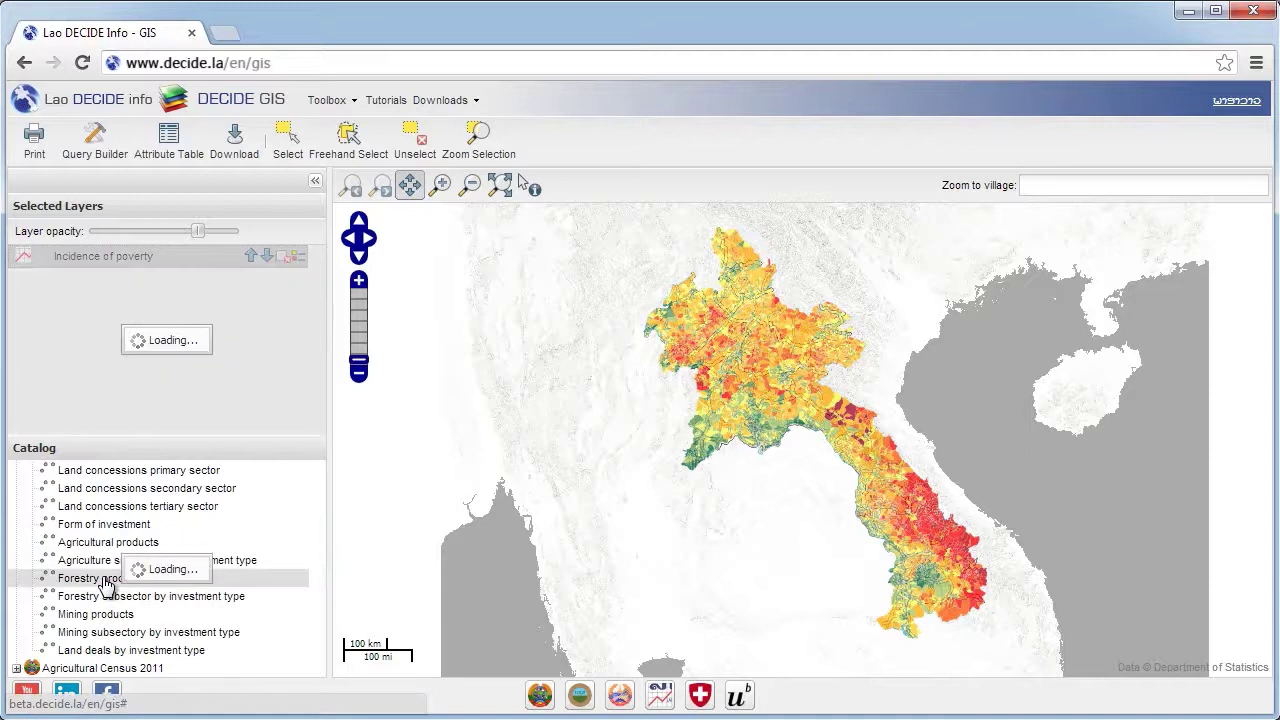
click(116, 527)
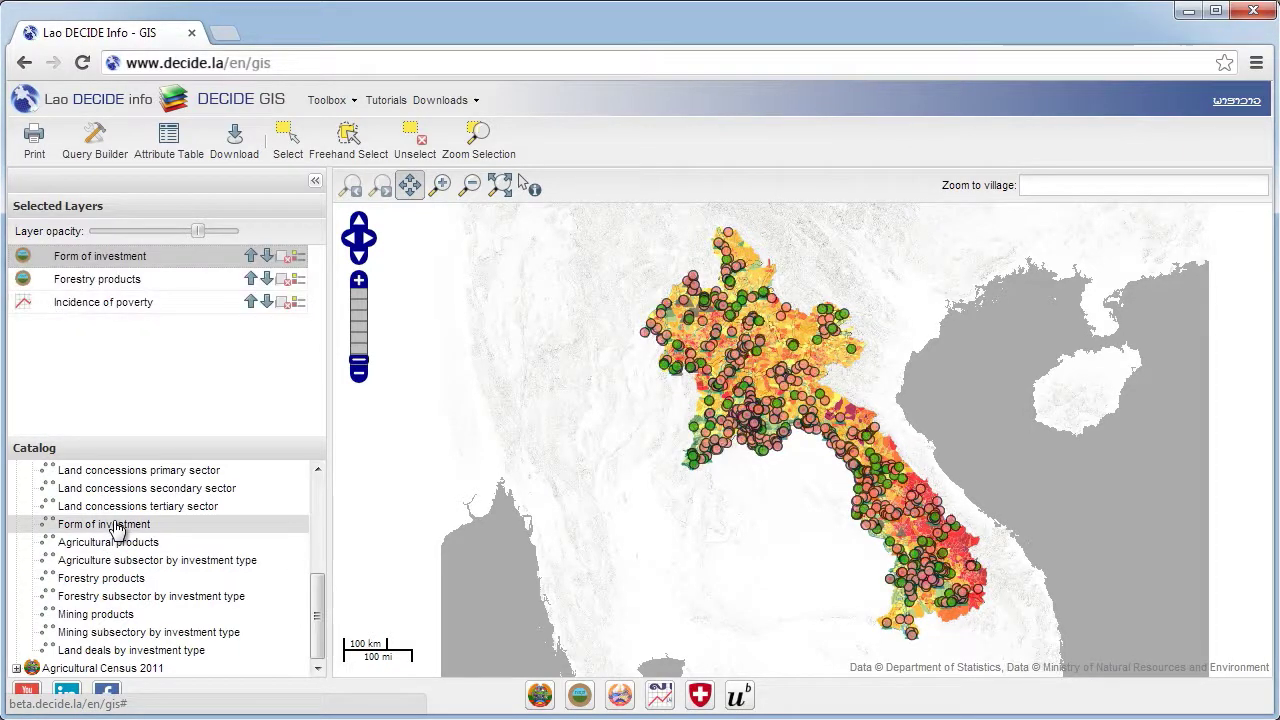
drag(318, 600, 322, 524)
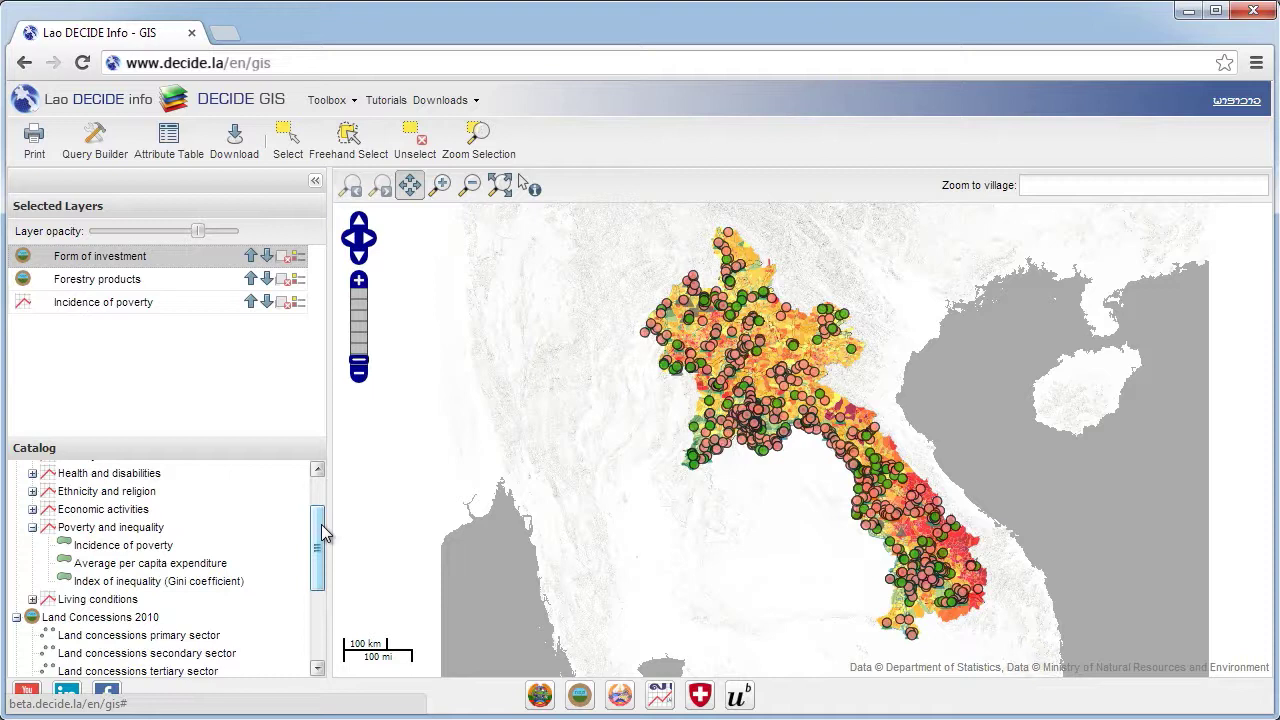
Reorder the layers and remove Forestry products from the map
click(267, 257)
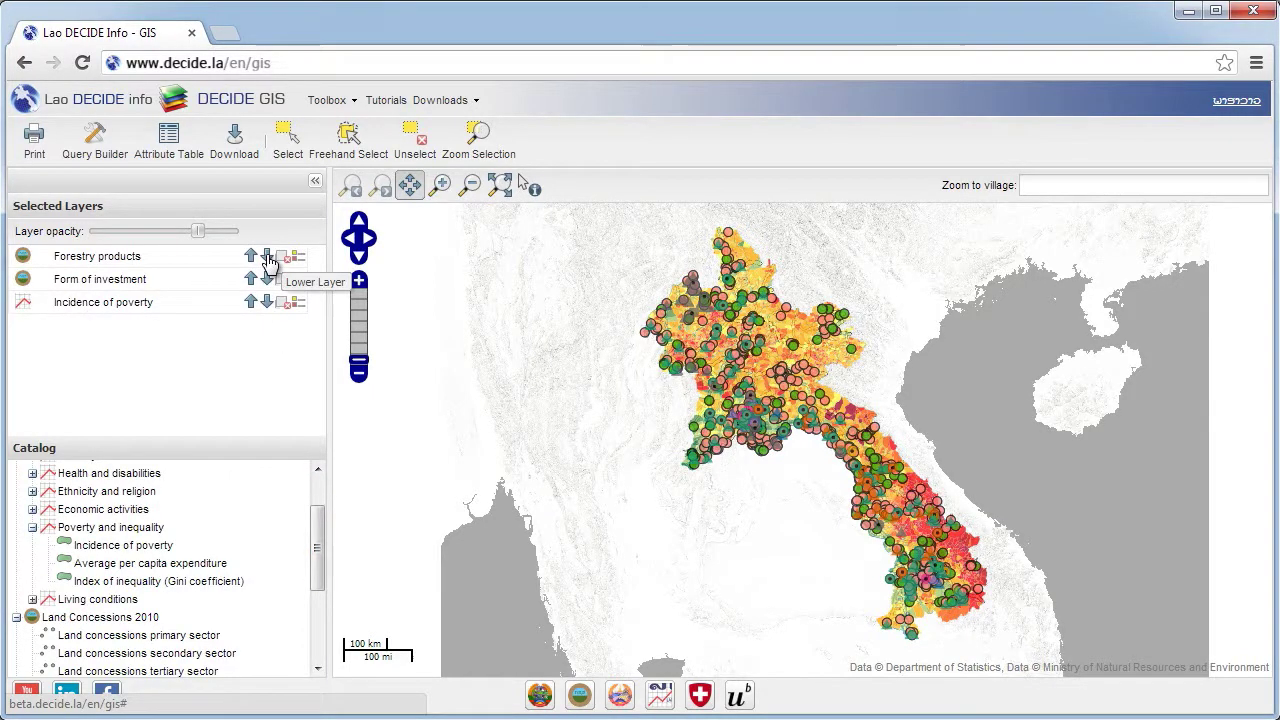
click(251, 279)
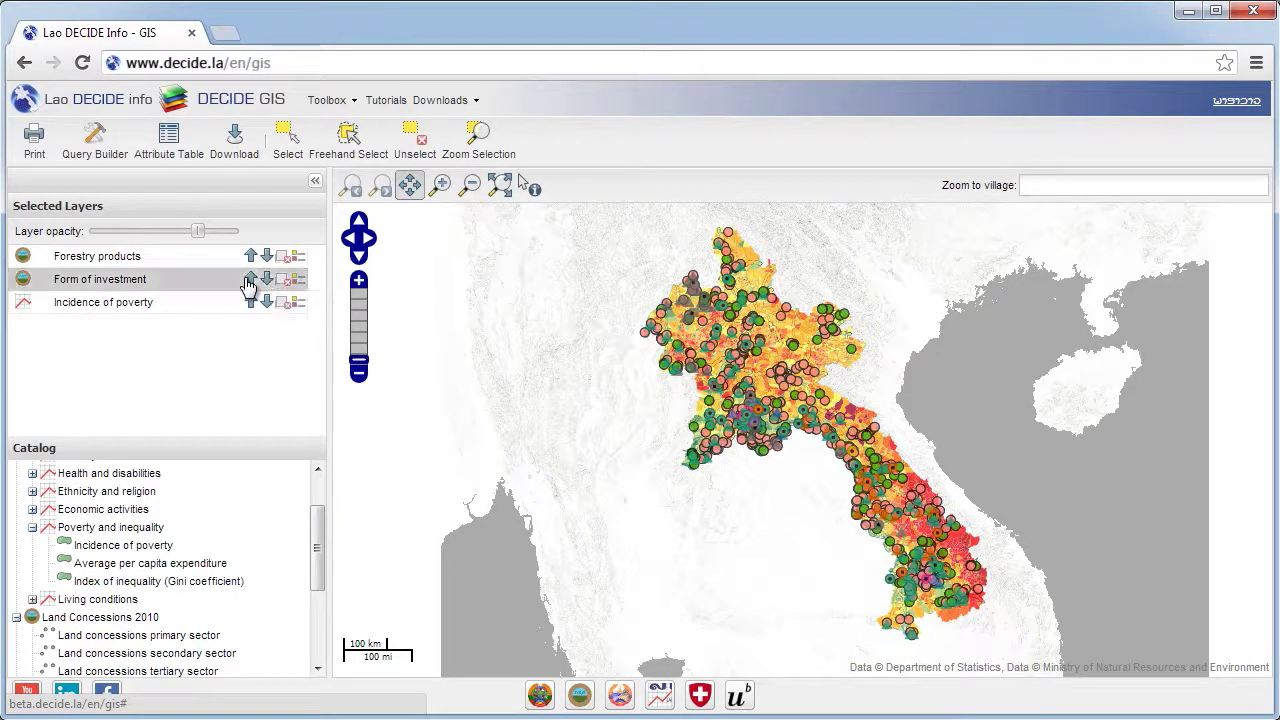
click(284, 280)
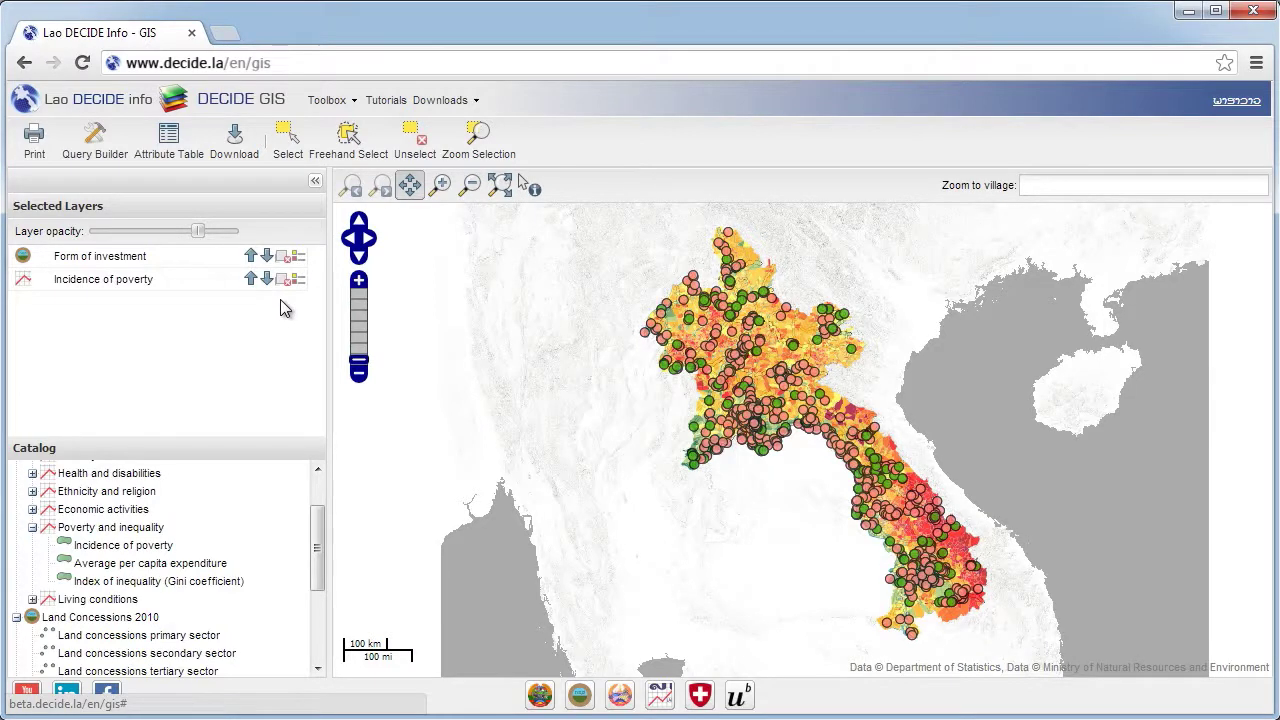
View the Incidence of poverty legend, move it aside, then close it
click(299, 283)
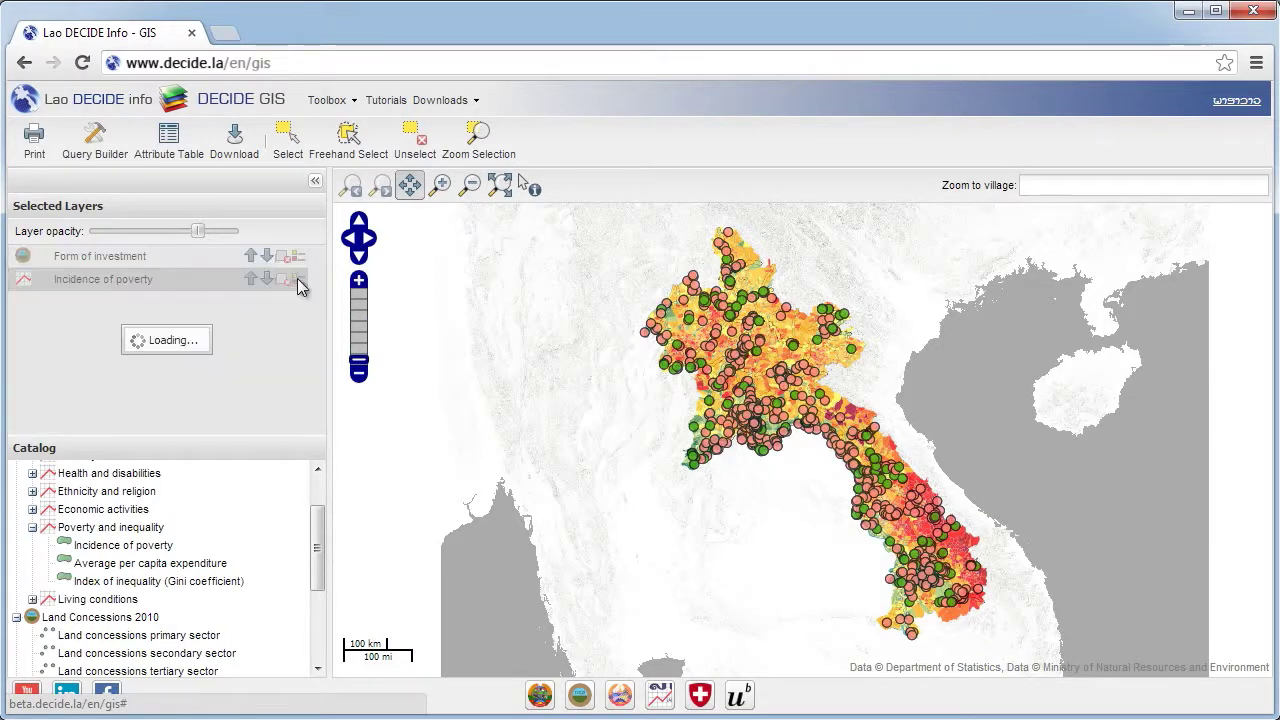
drag(744, 320, 744, 448)
drag(642, 265, 1145, 219)
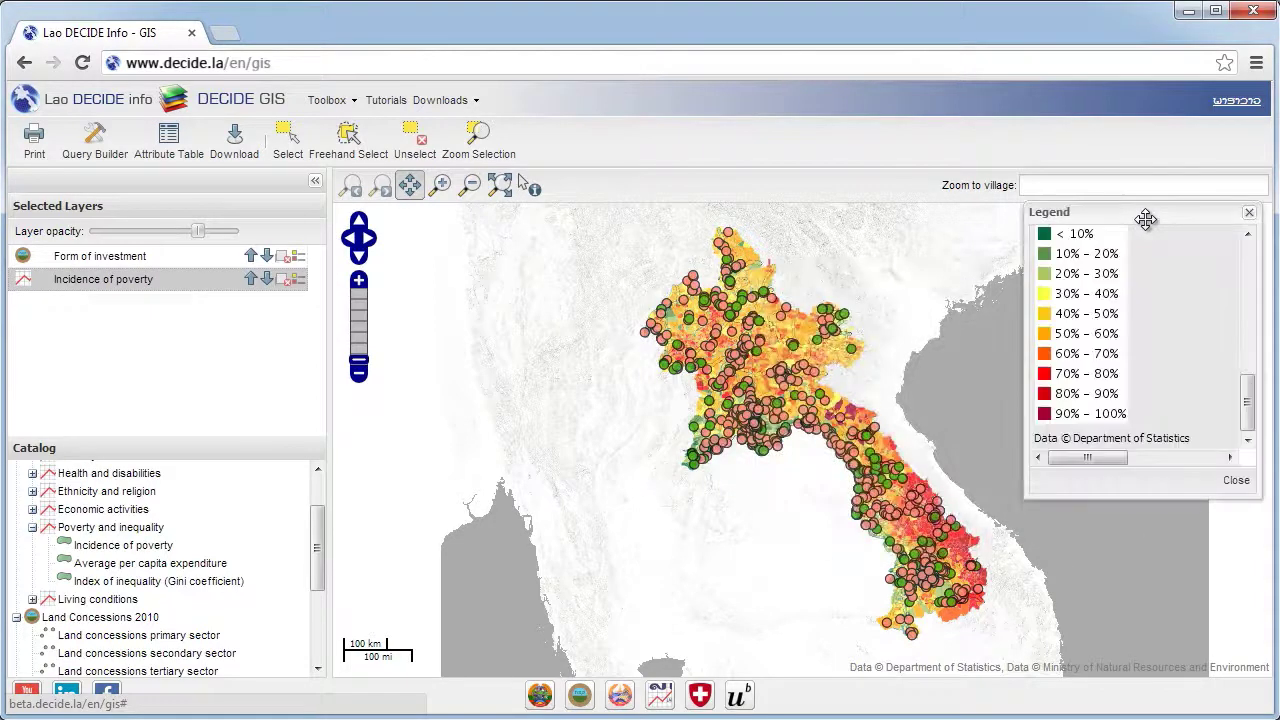
click(1236, 480)
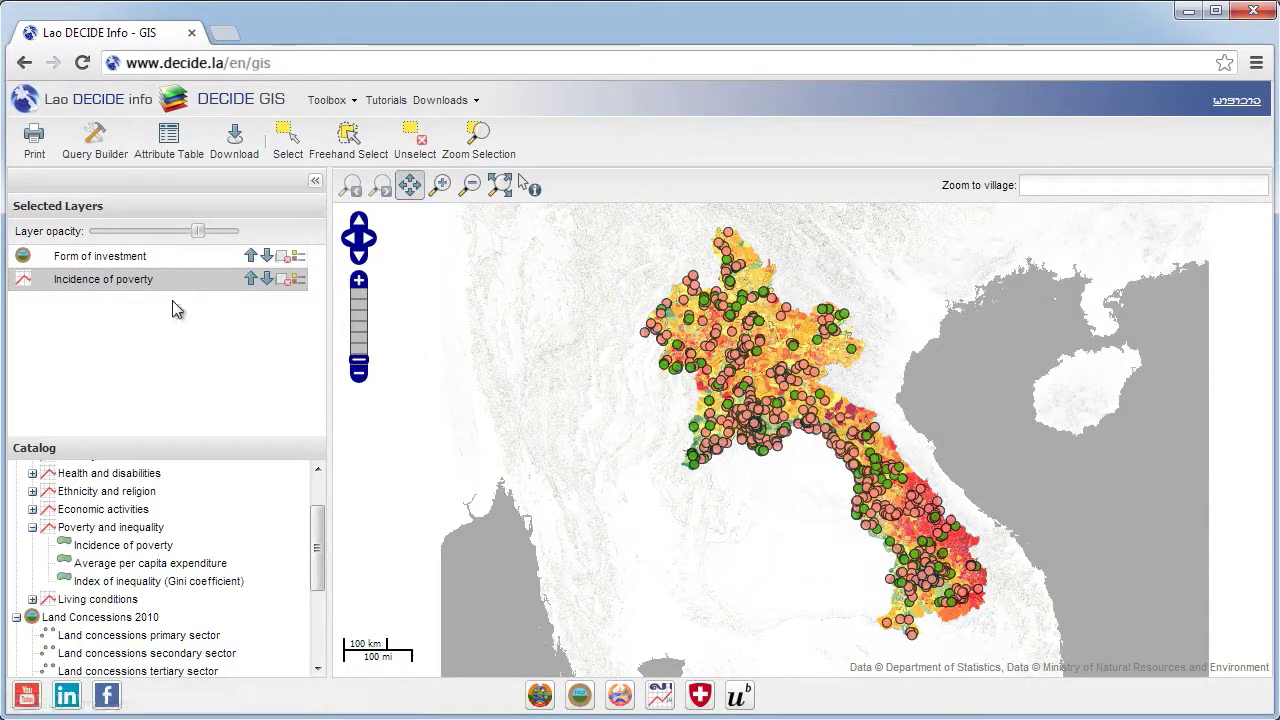
Set the Form of investment layer opacity to full
mouse_move(198, 231)
mouse_down()
mouse_move(25, 240)
mouse_move(218, 240)
mouse_up()
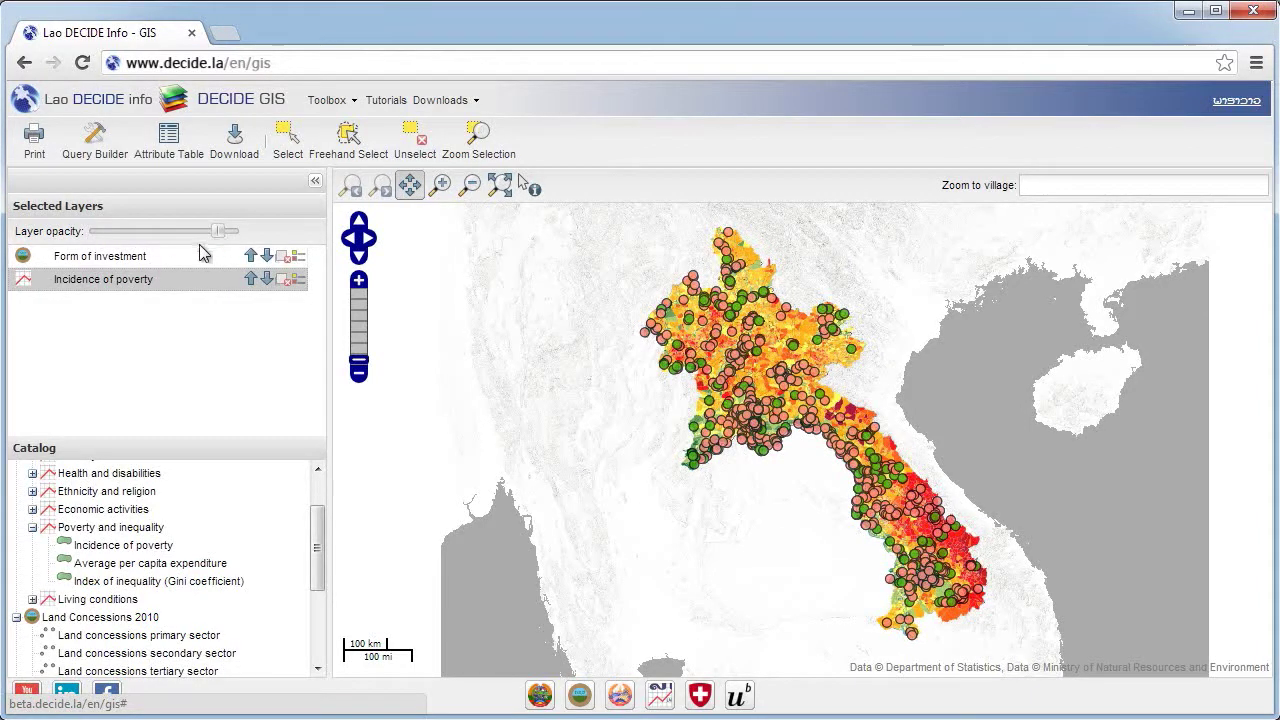
click(186, 253)
drag(200, 231, 255, 240)
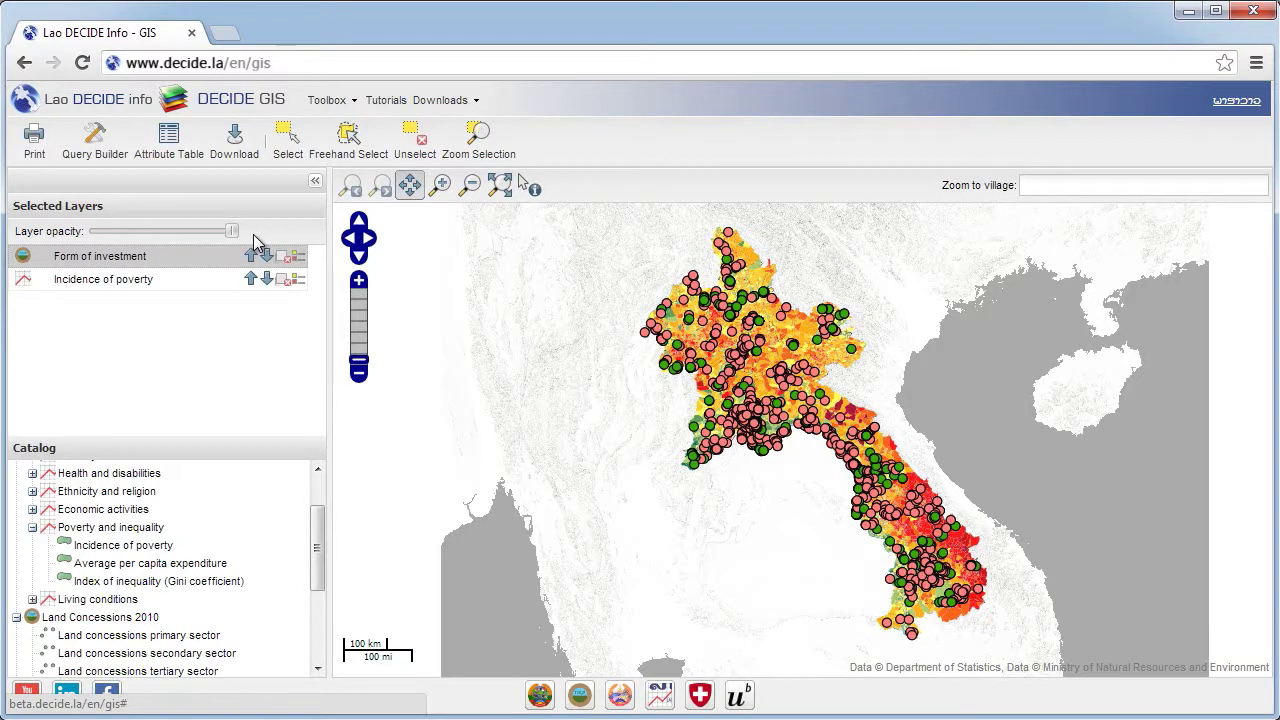
Hide the layer panels and zoom into central Laos, including a box zoom
click(316, 182)
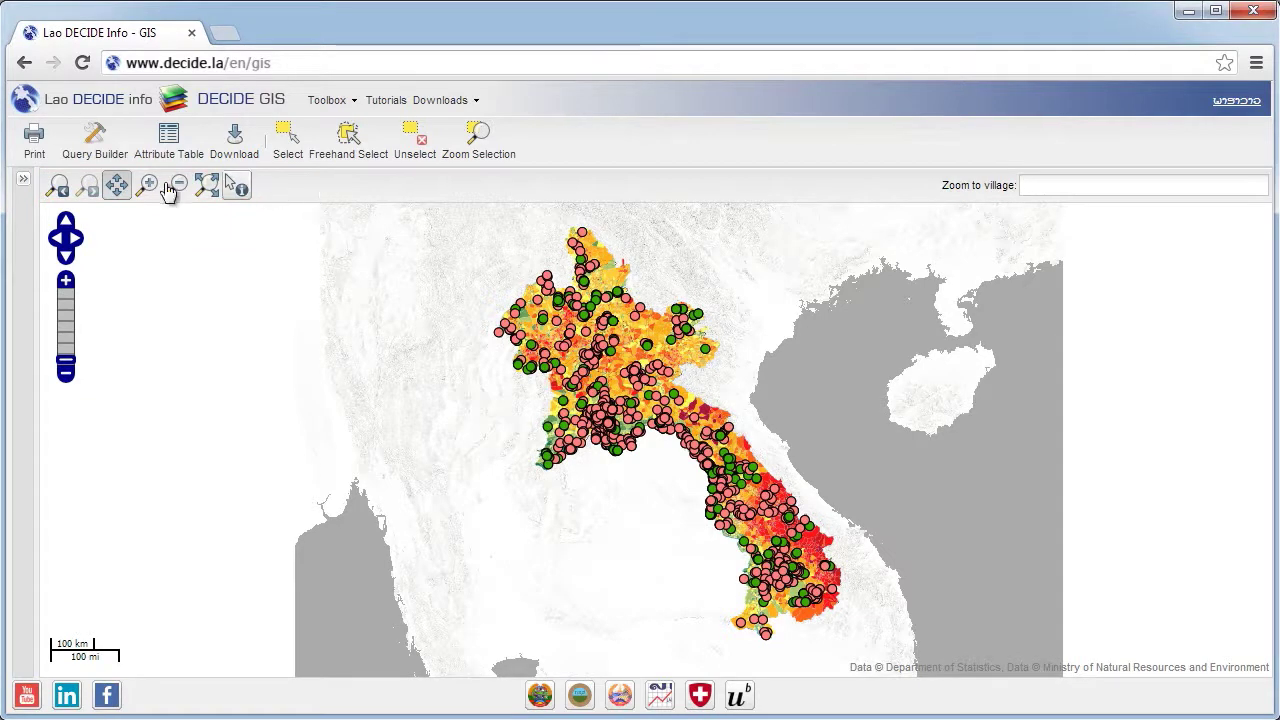
click(66, 283)
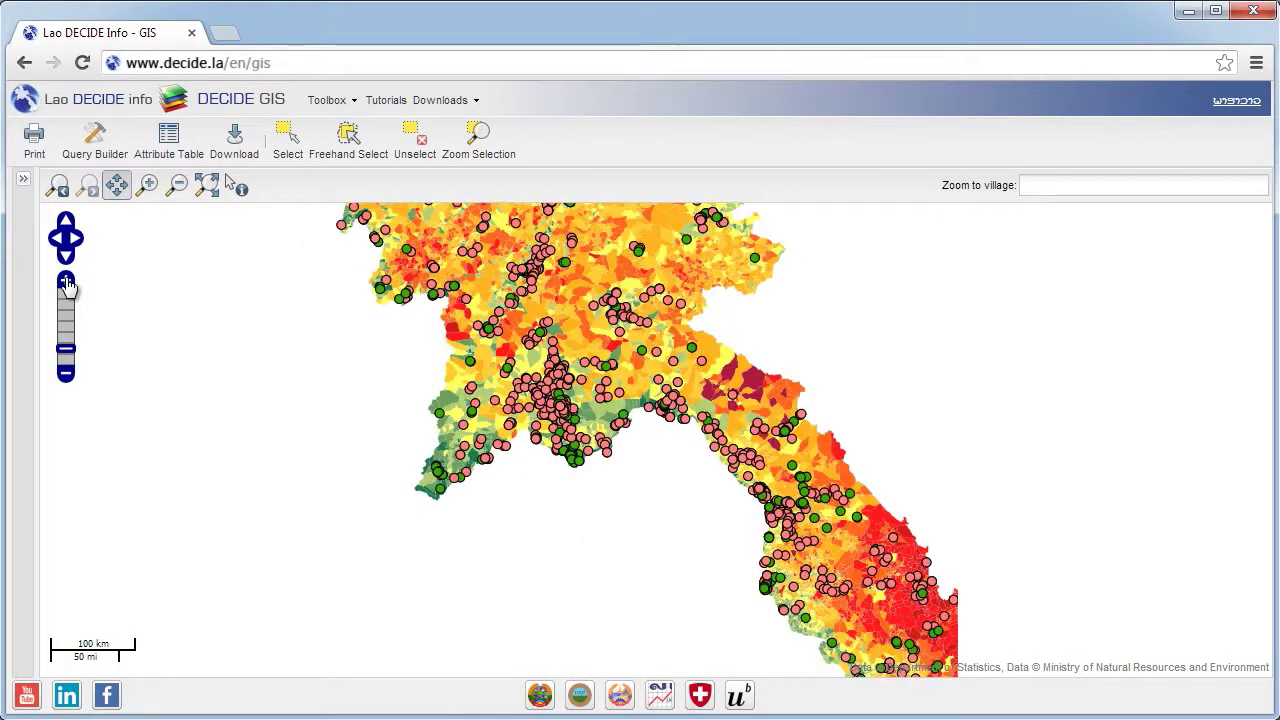
click(66, 283)
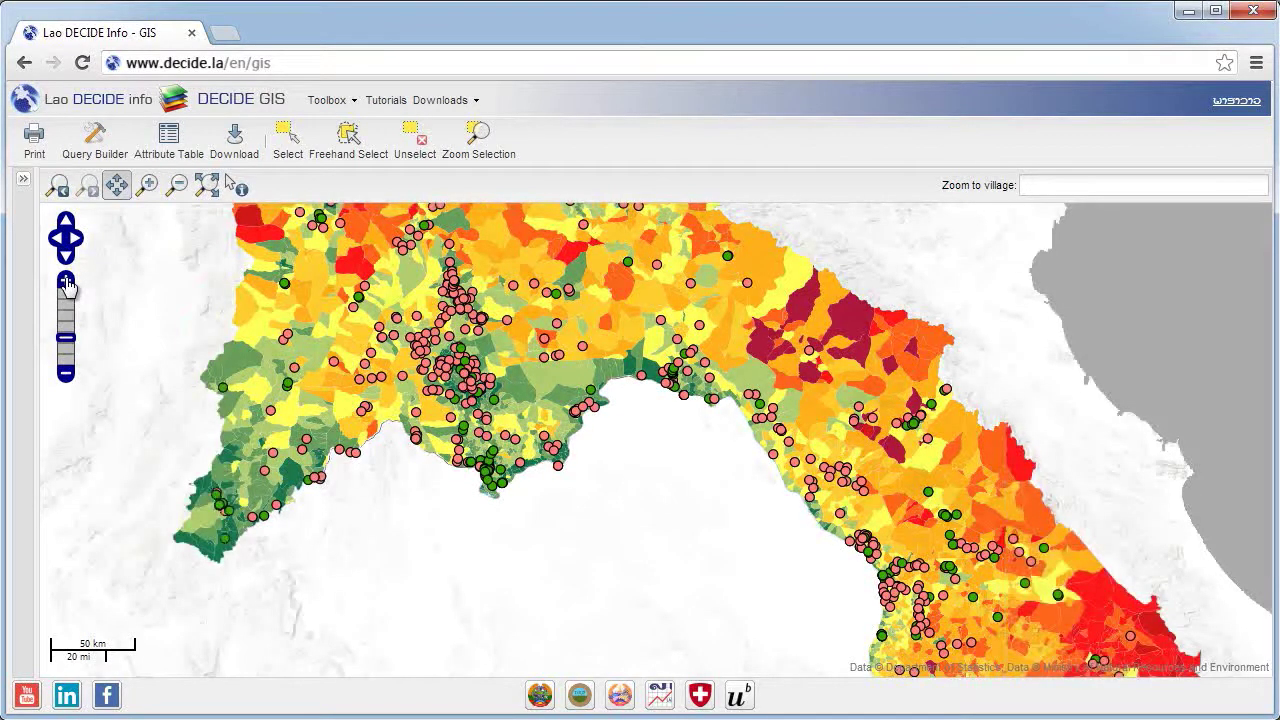
click(148, 185)
drag(318, 246, 716, 545)
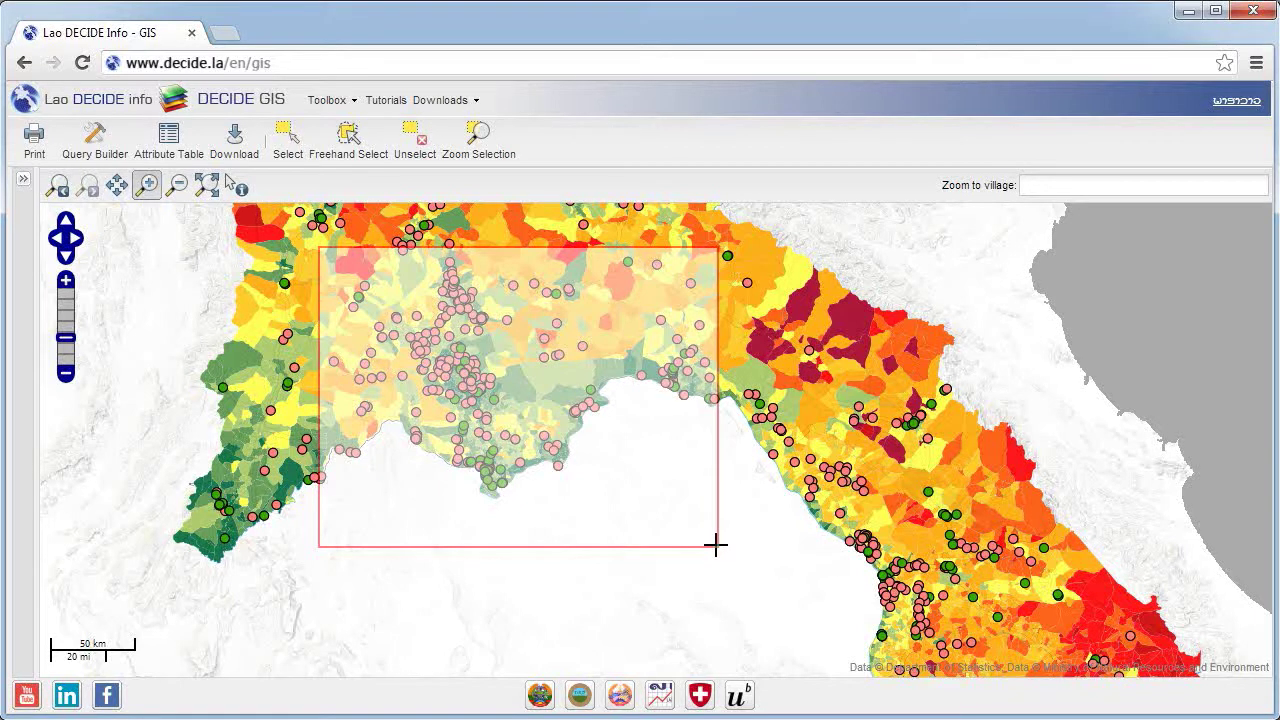
drag(716, 546, 716, 546)
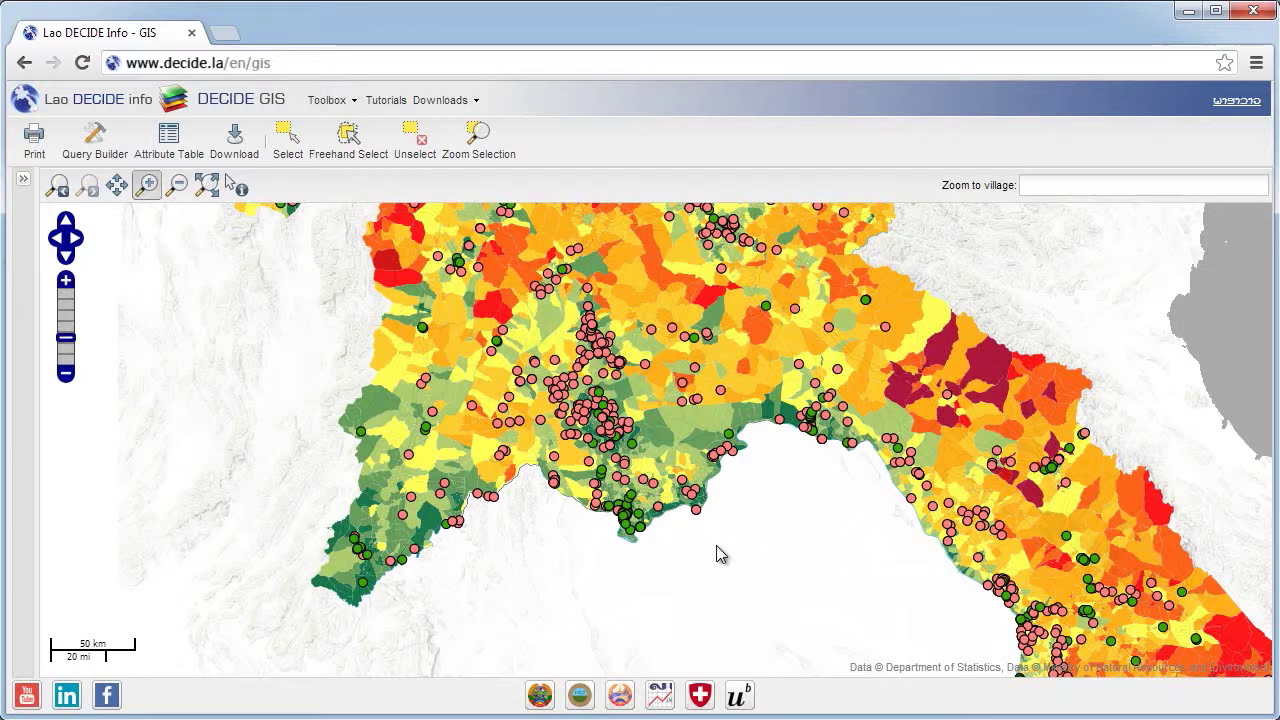
Zoom back out to all of Laos and step through previous and next map views
click(176, 186)
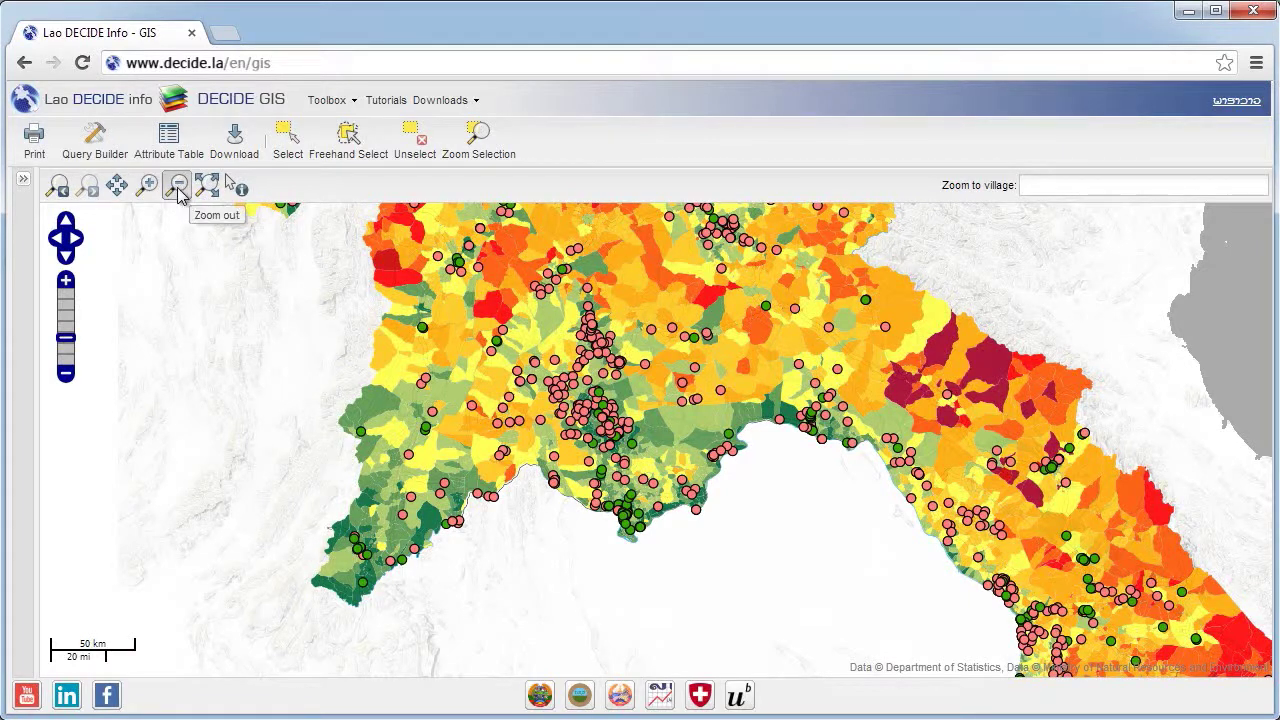
drag(325, 215, 864, 607)
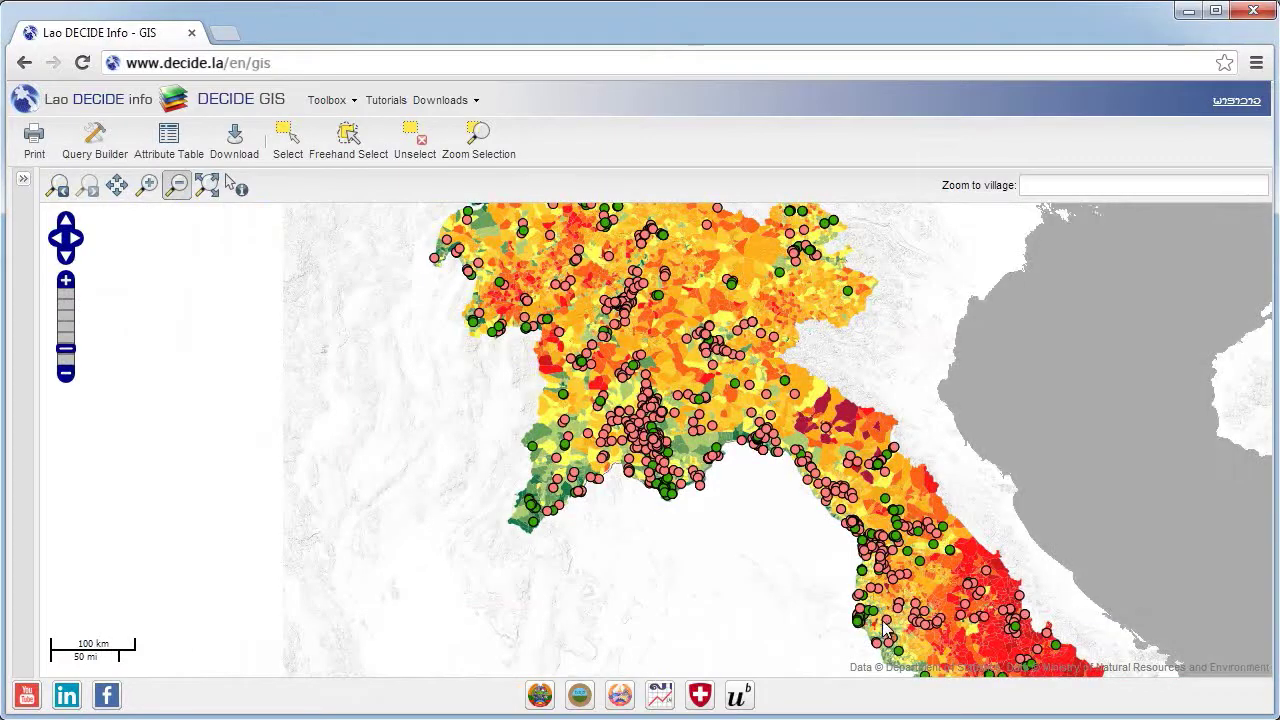
click(208, 187)
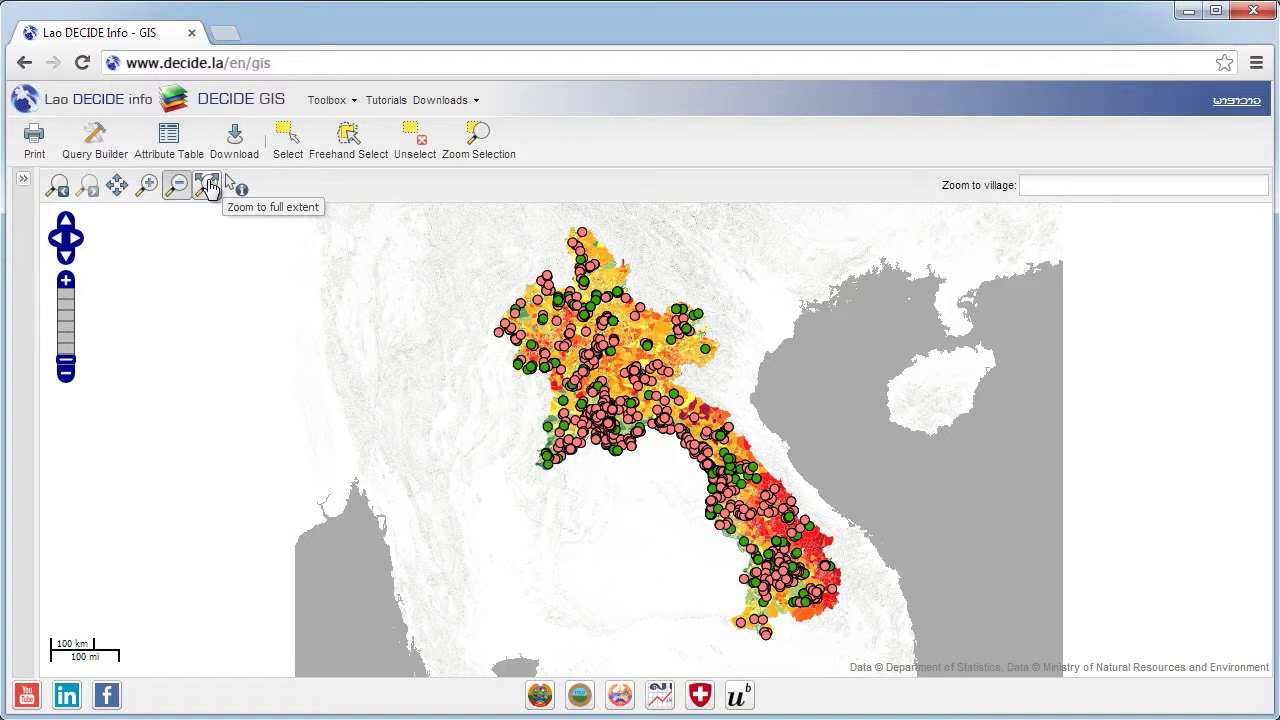
click(59, 188)
click(59, 188)
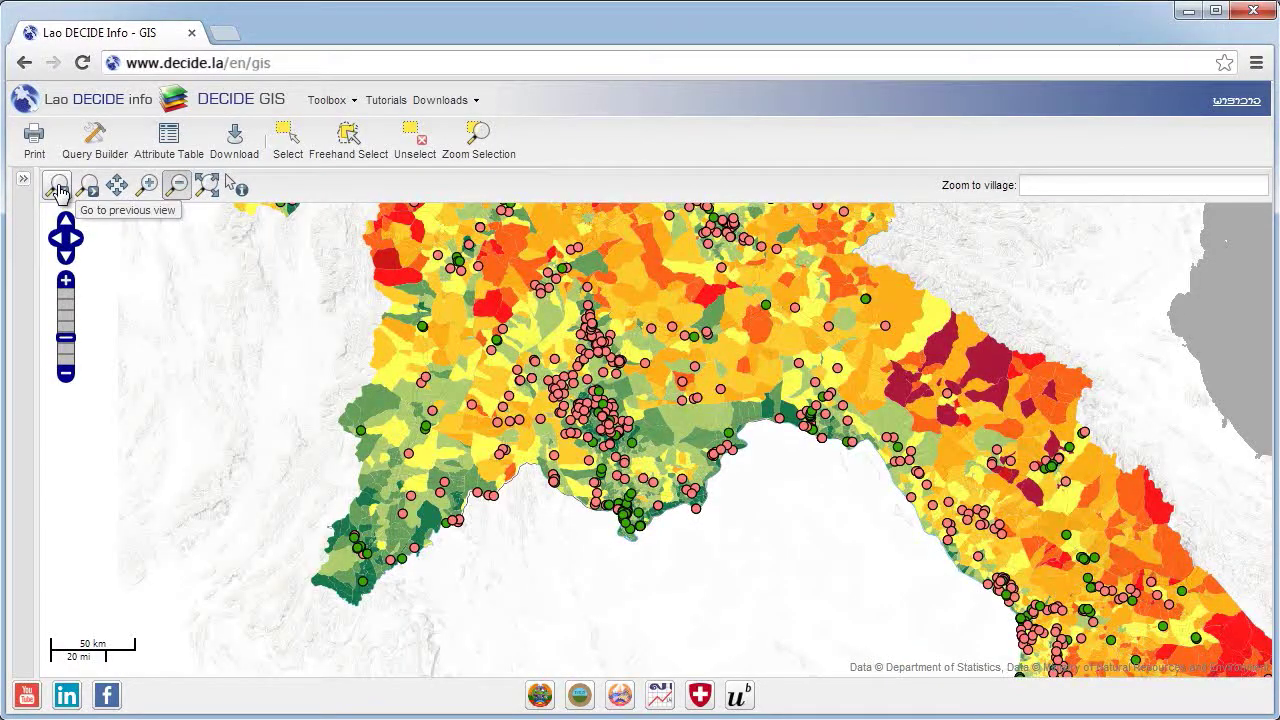
click(88, 189)
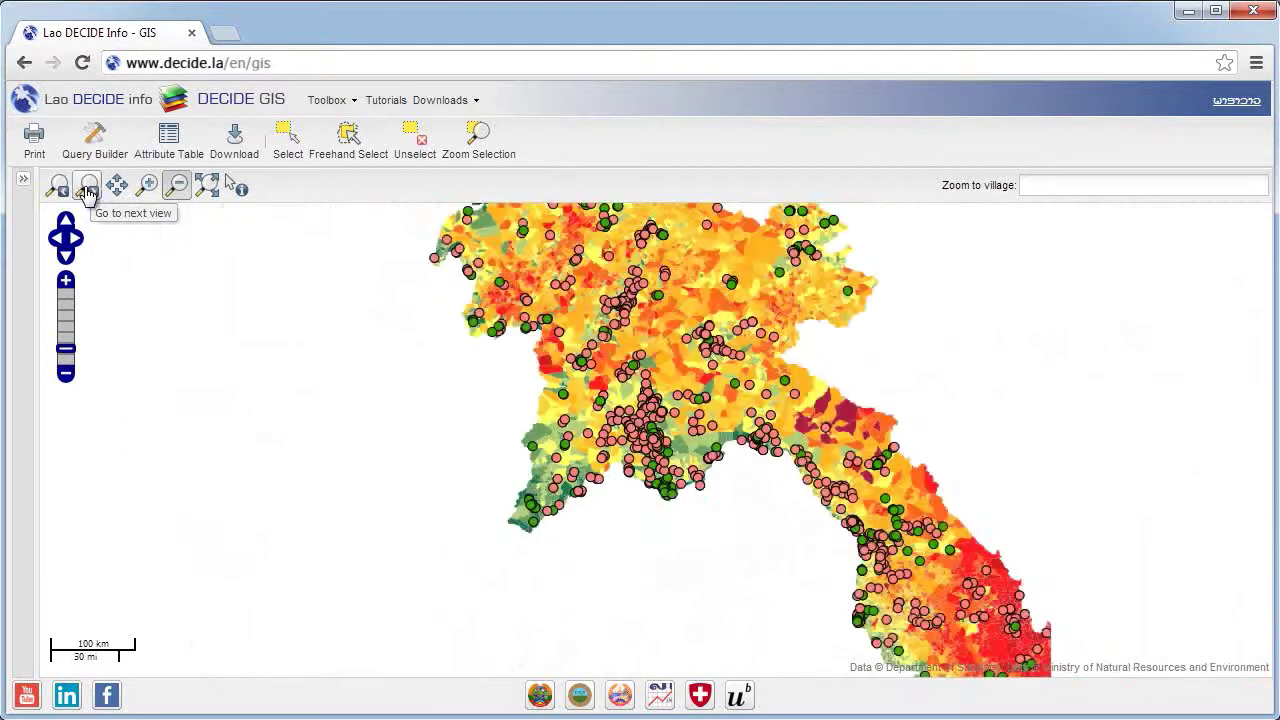
Pan to centre northern Laos, then shift the map westward with the pan arrows
click(117, 186)
drag(707, 295, 530, 368)
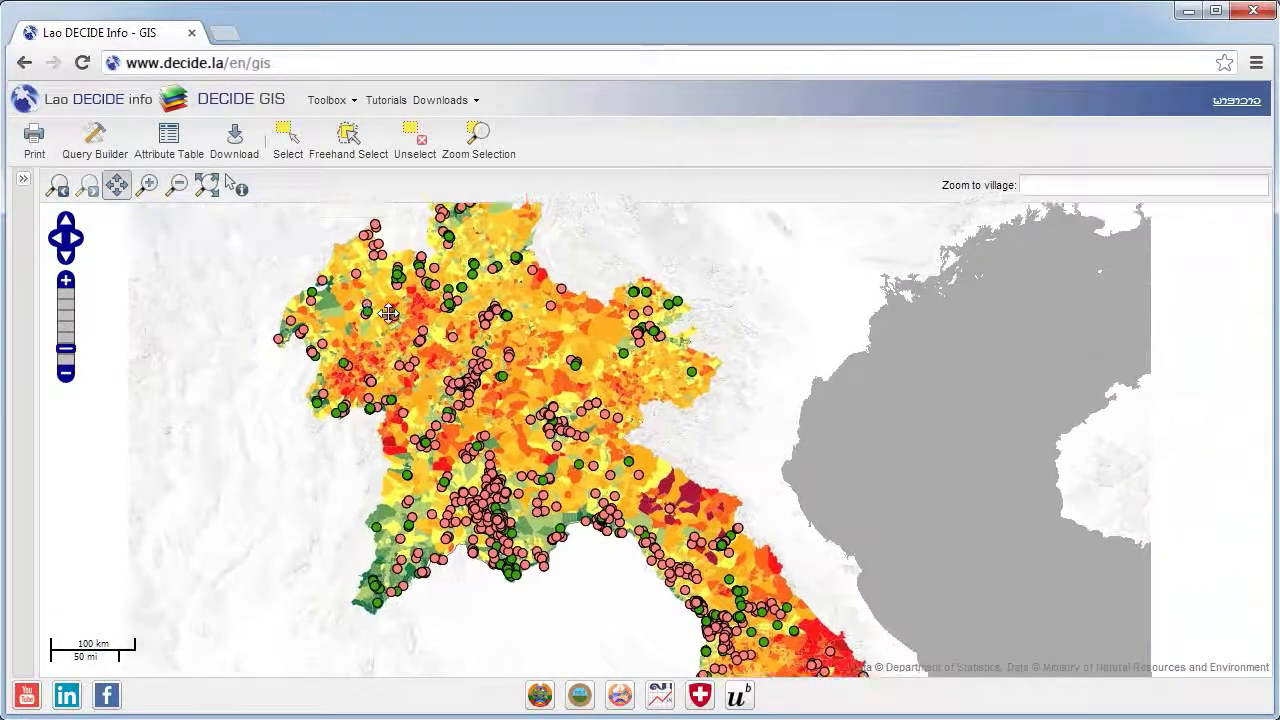
drag(340, 288, 556, 386)
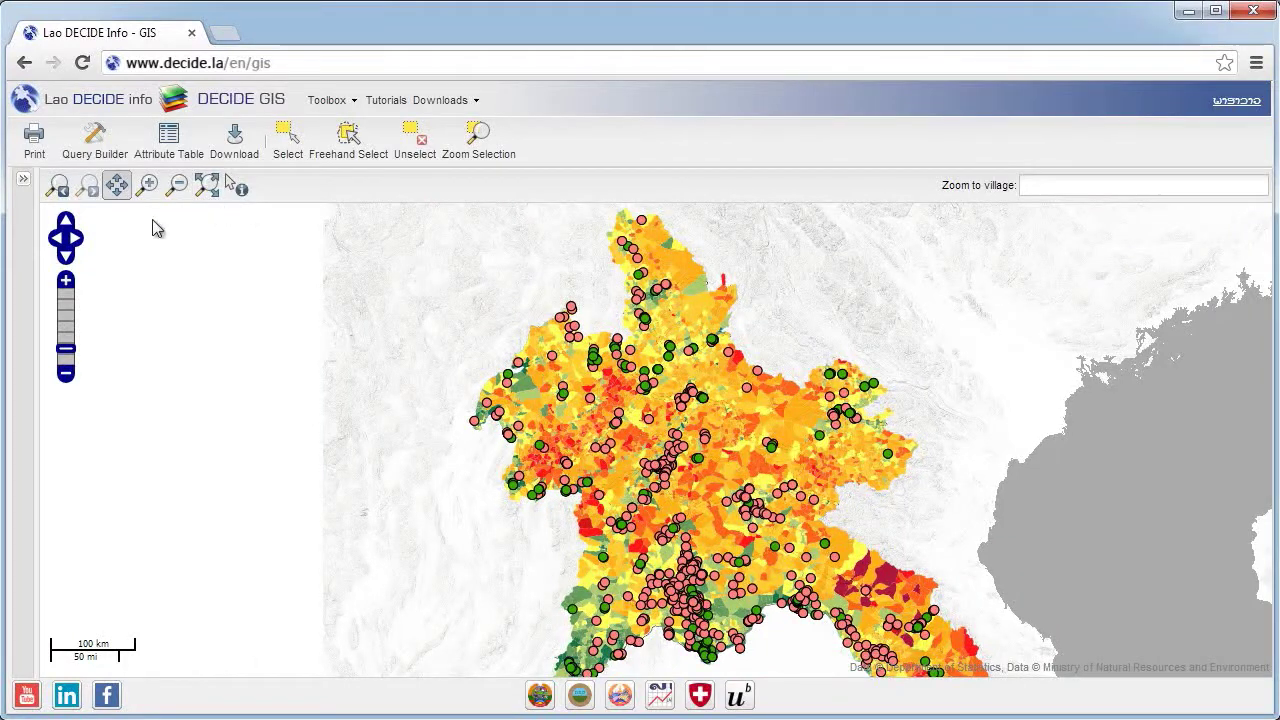
click(78, 246)
click(65, 252)
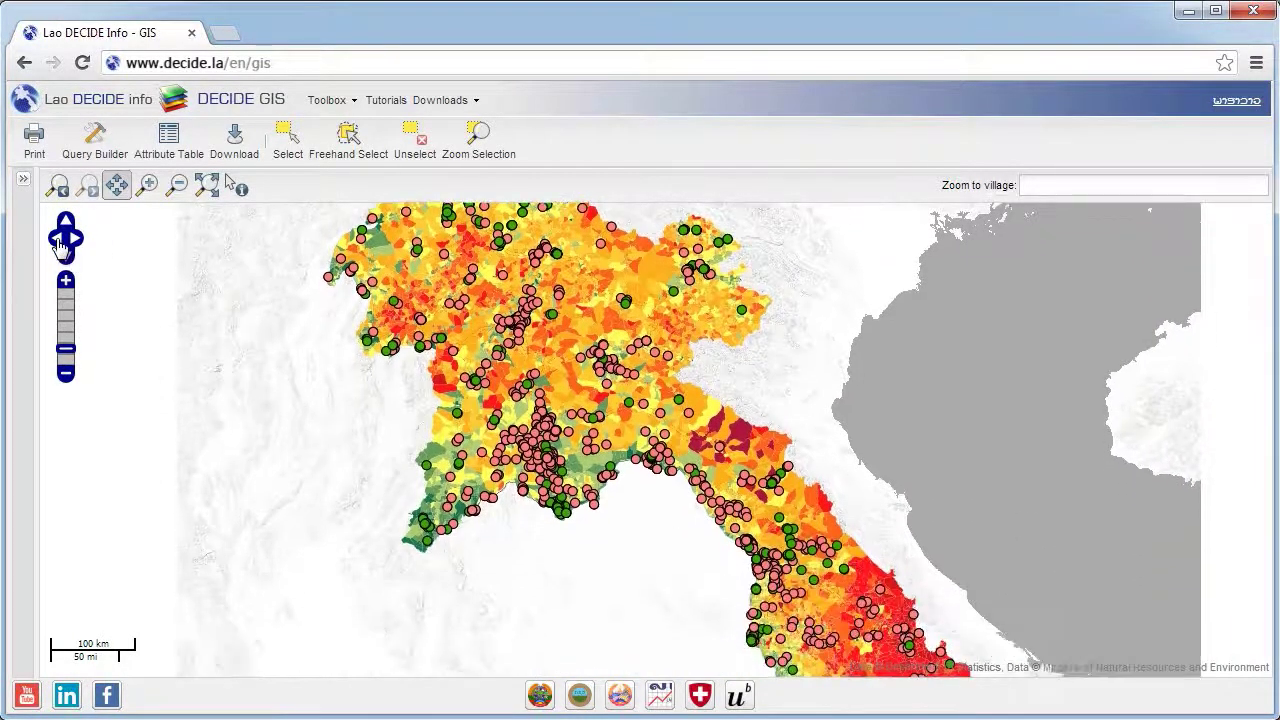
click(57, 240)
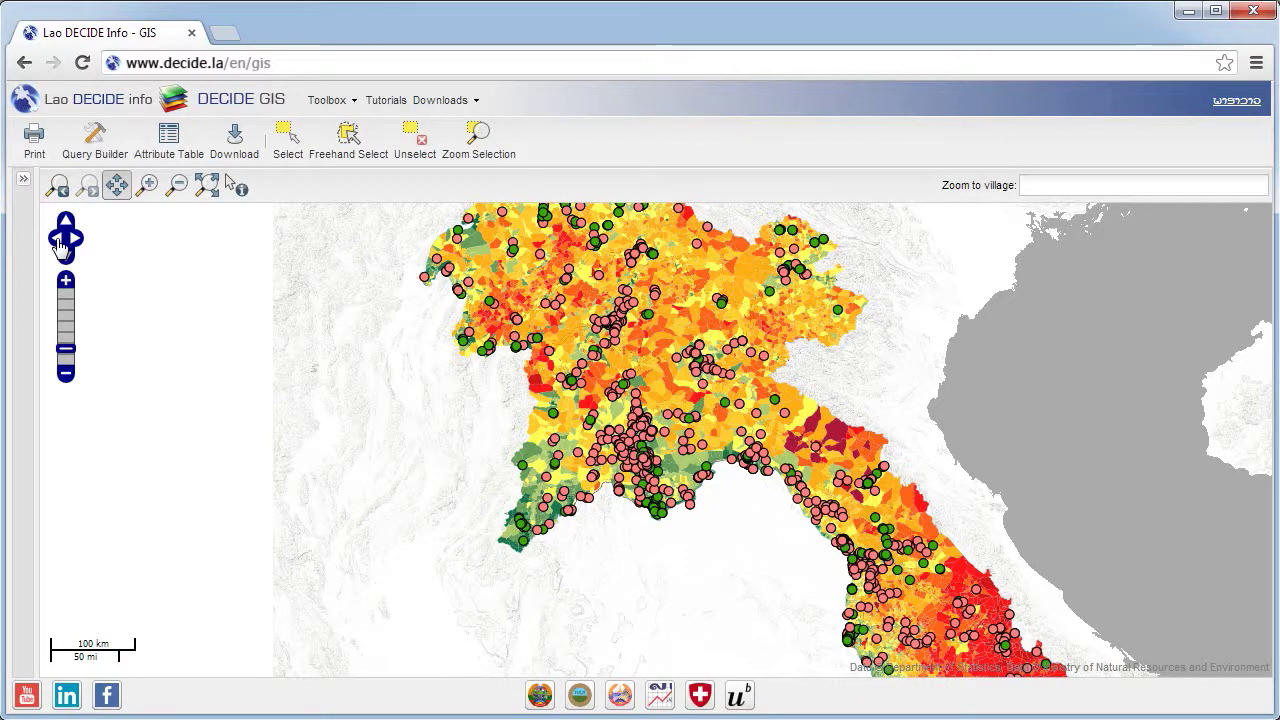
Activate Identify with Incidence of poverty as the queried layer
click(239, 189)
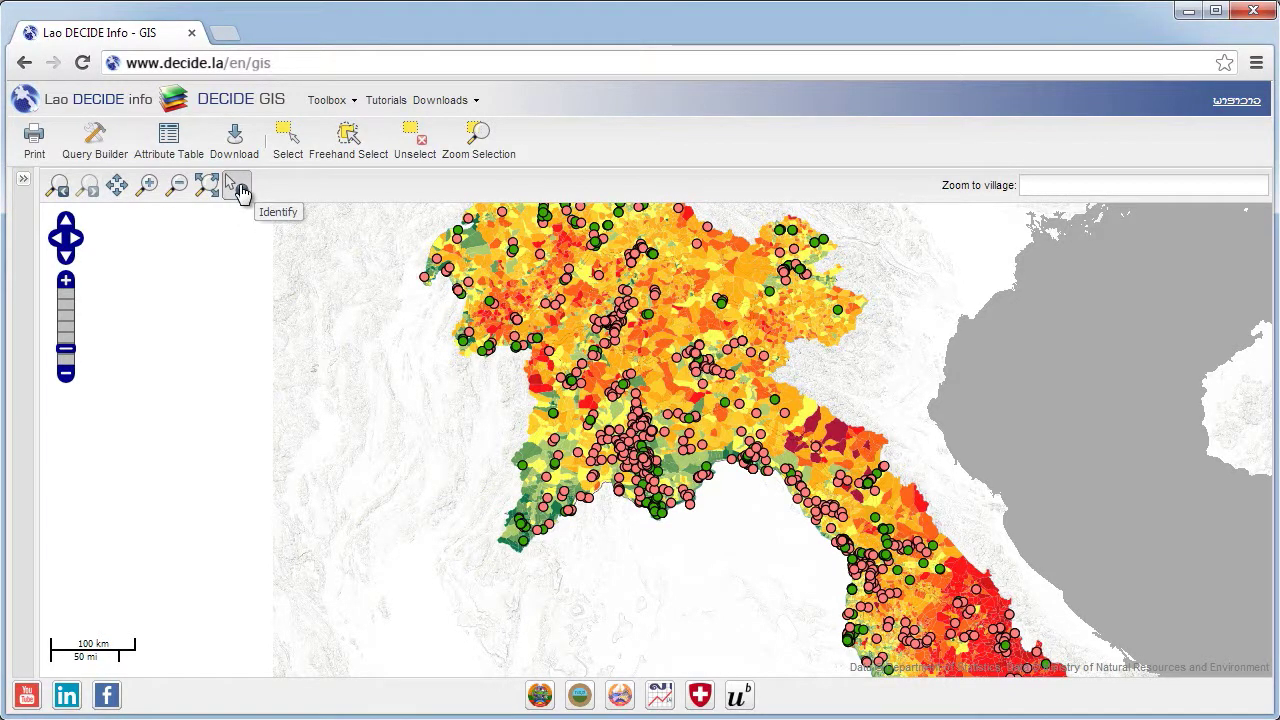
click(23, 181)
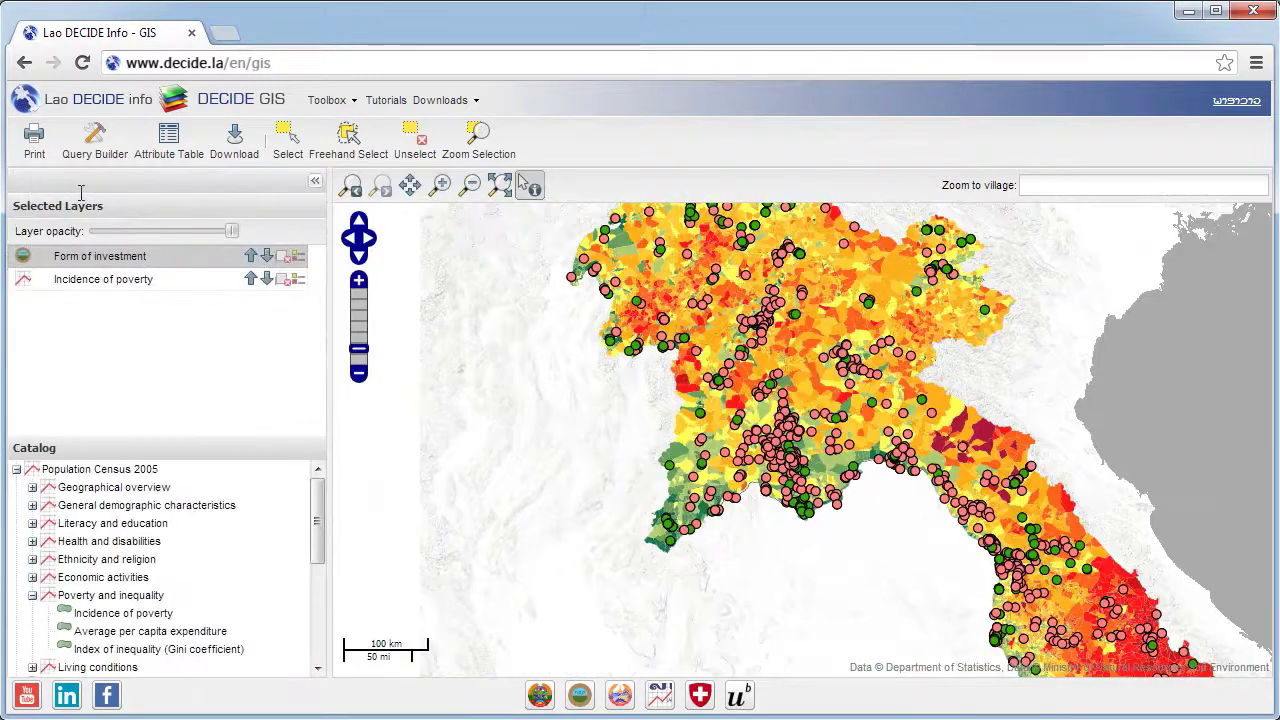
click(129, 285)
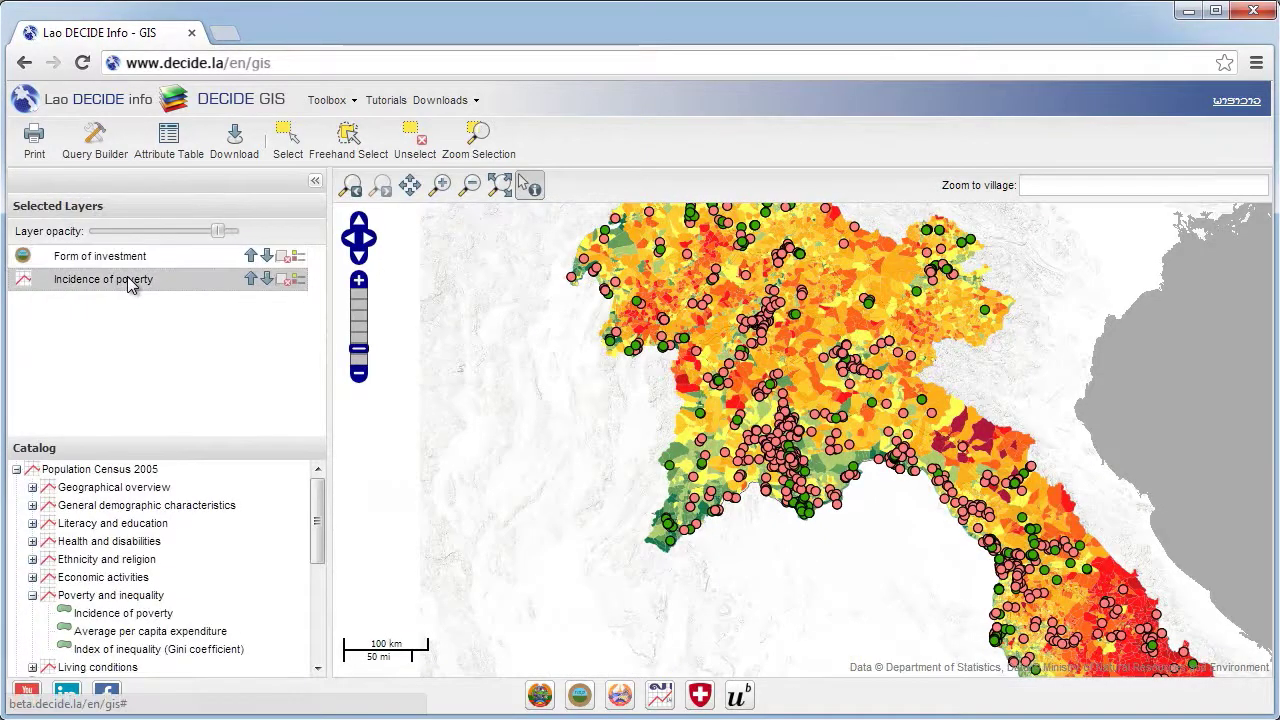
Identify a Xaythany district village (poverty 30.23), close the popup, and zoom to full extent
click(315, 184)
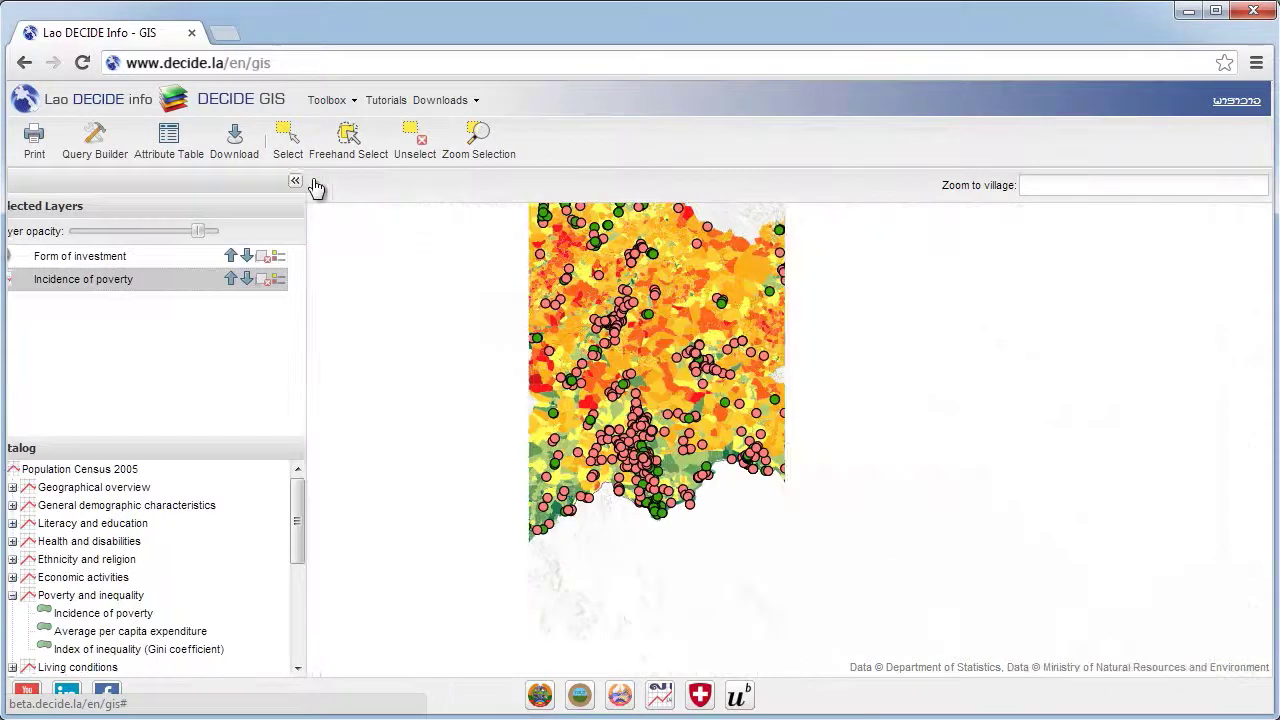
click(660, 487)
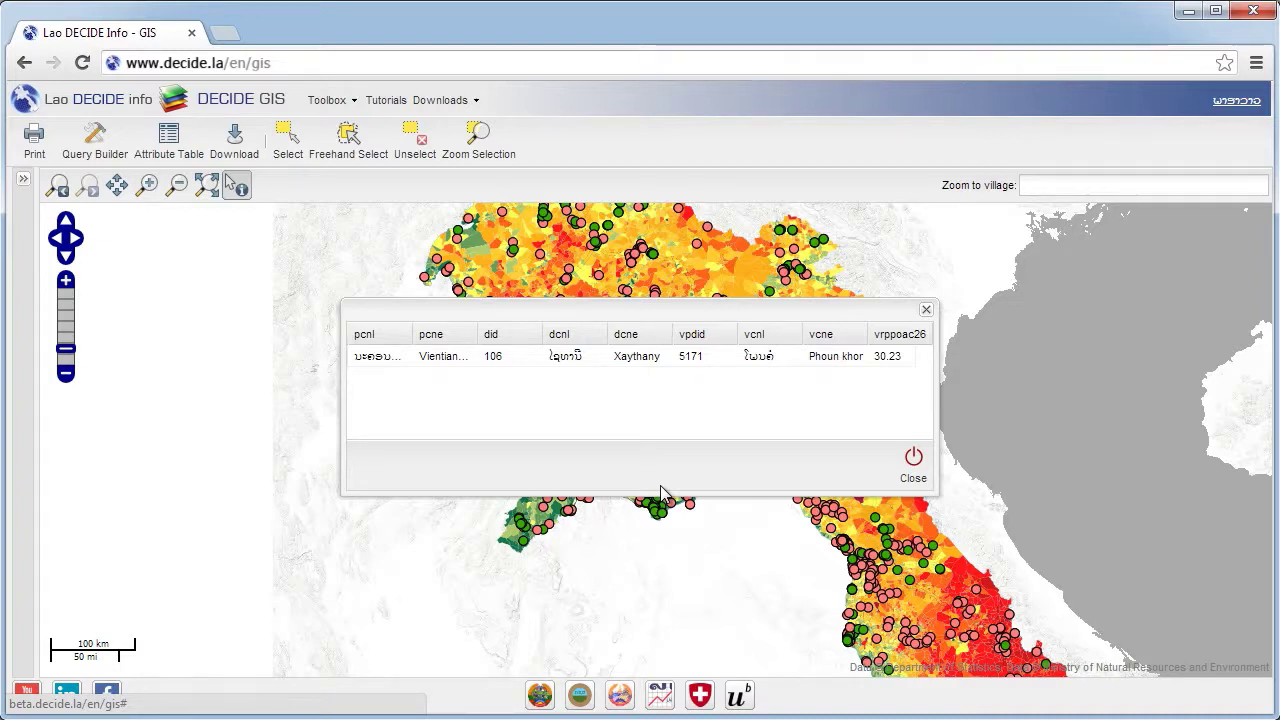
click(914, 462)
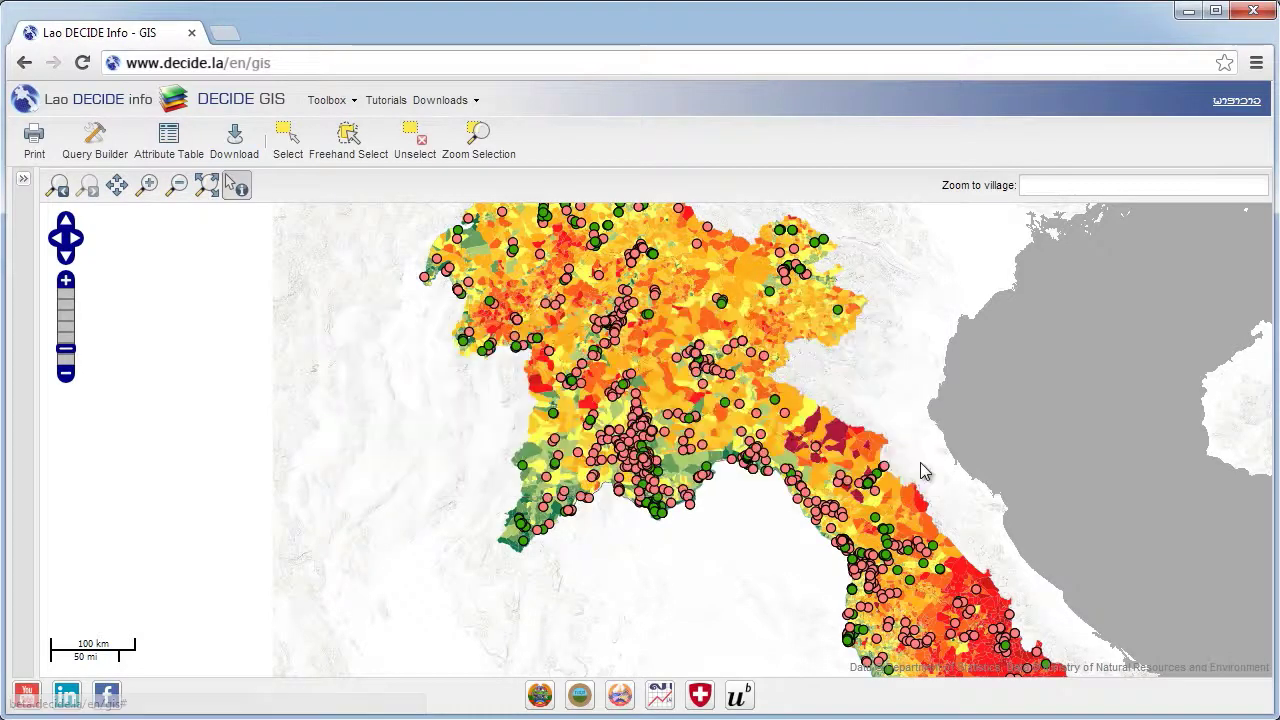
click(207, 189)
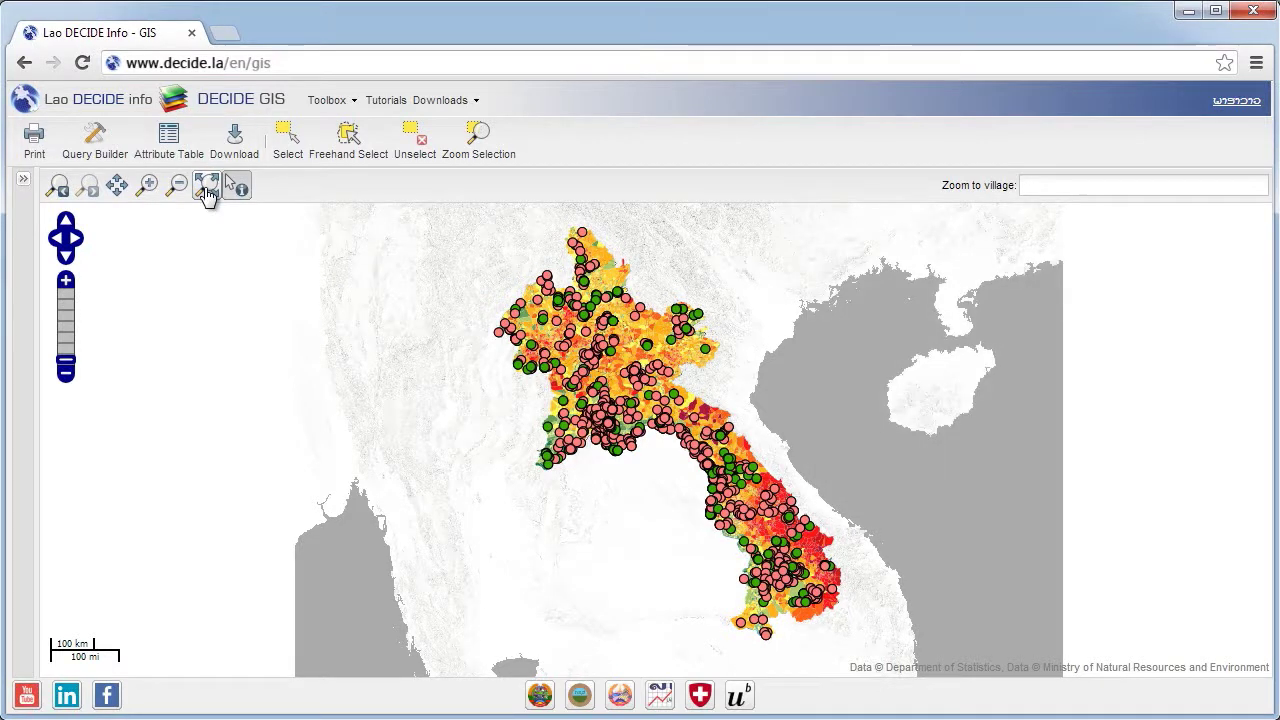
Start the print wizard and add an enlarged map frame around Laos
click(34, 143)
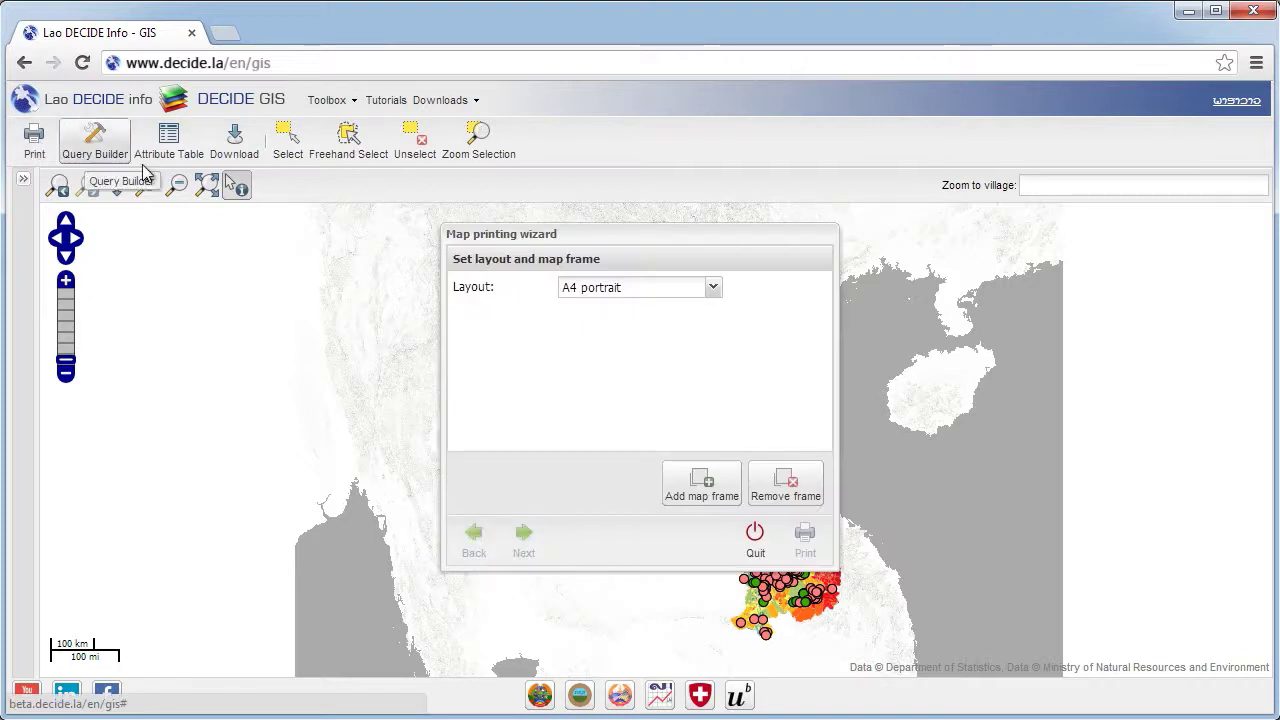
drag(603, 237, 215, 270)
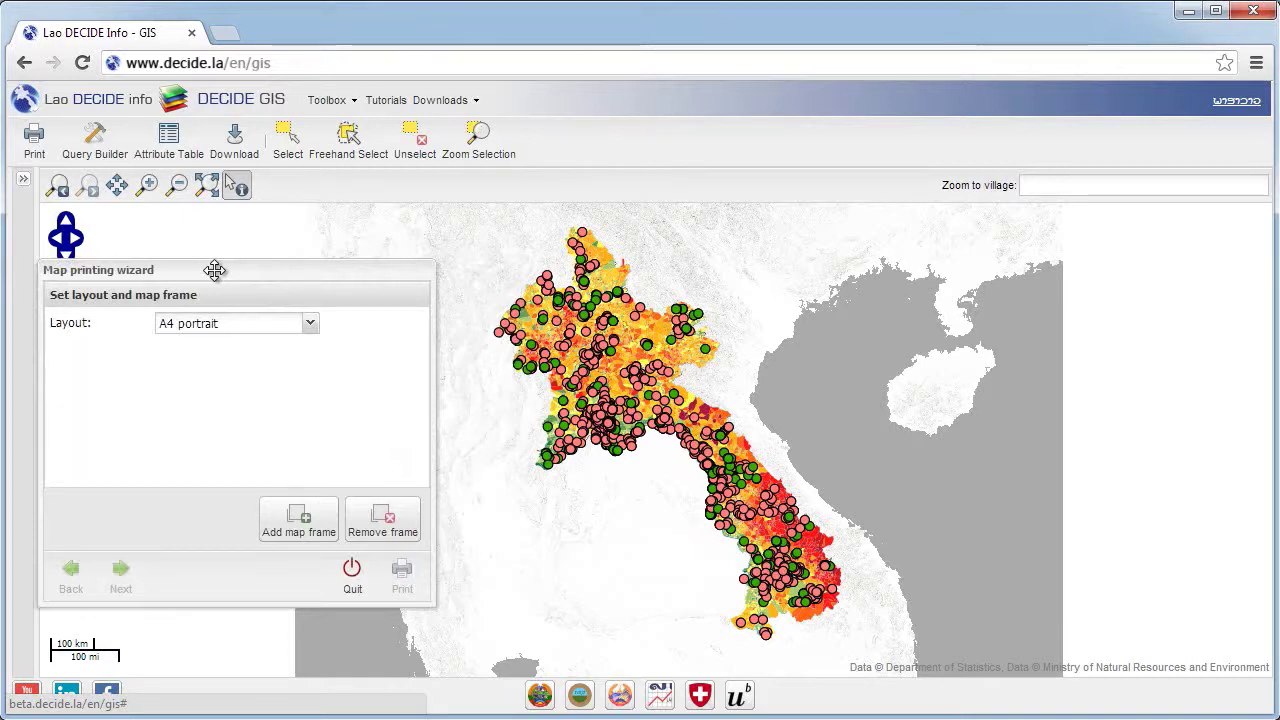
click(291, 521)
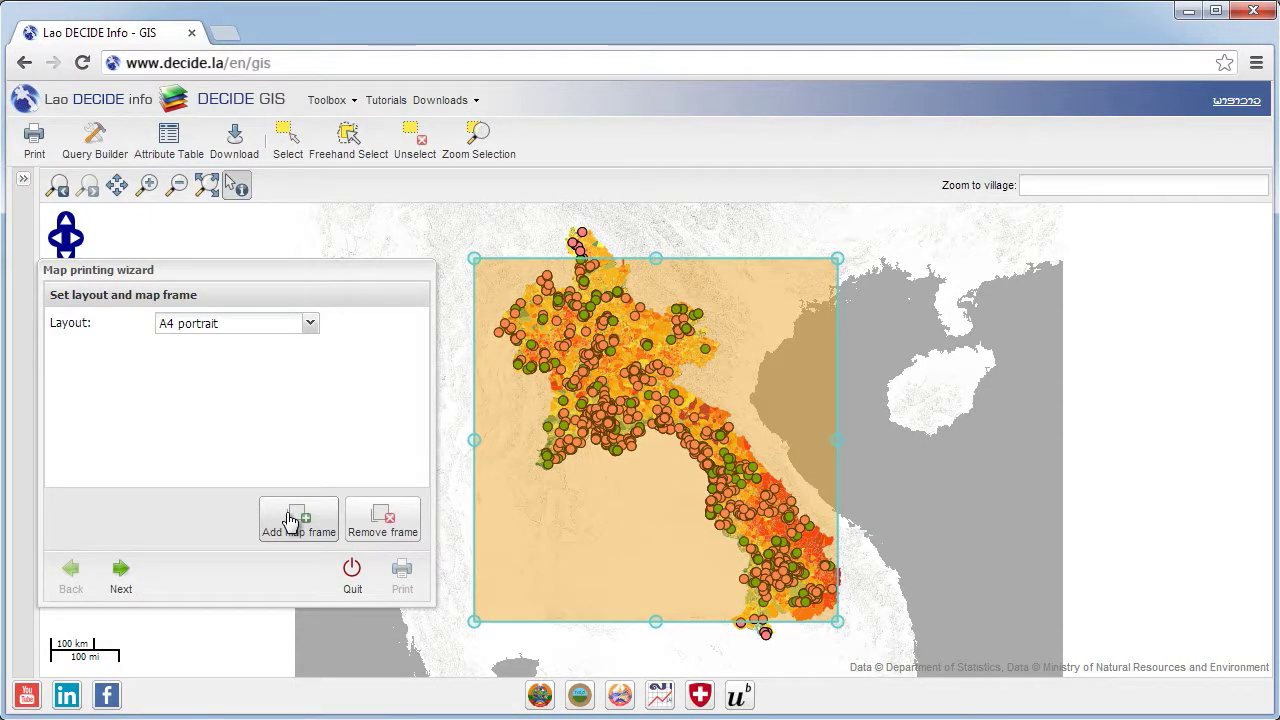
click(837, 259)
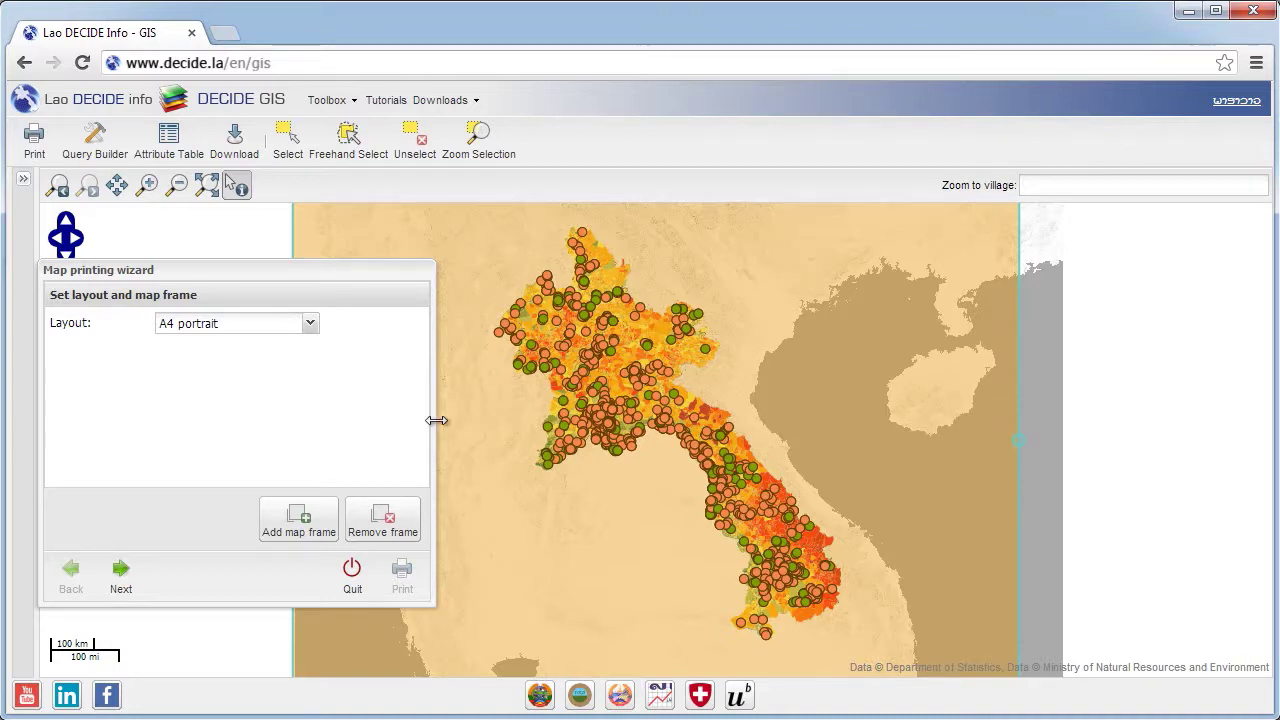
Choose Incidence of poverty as the print background layer
click(123, 576)
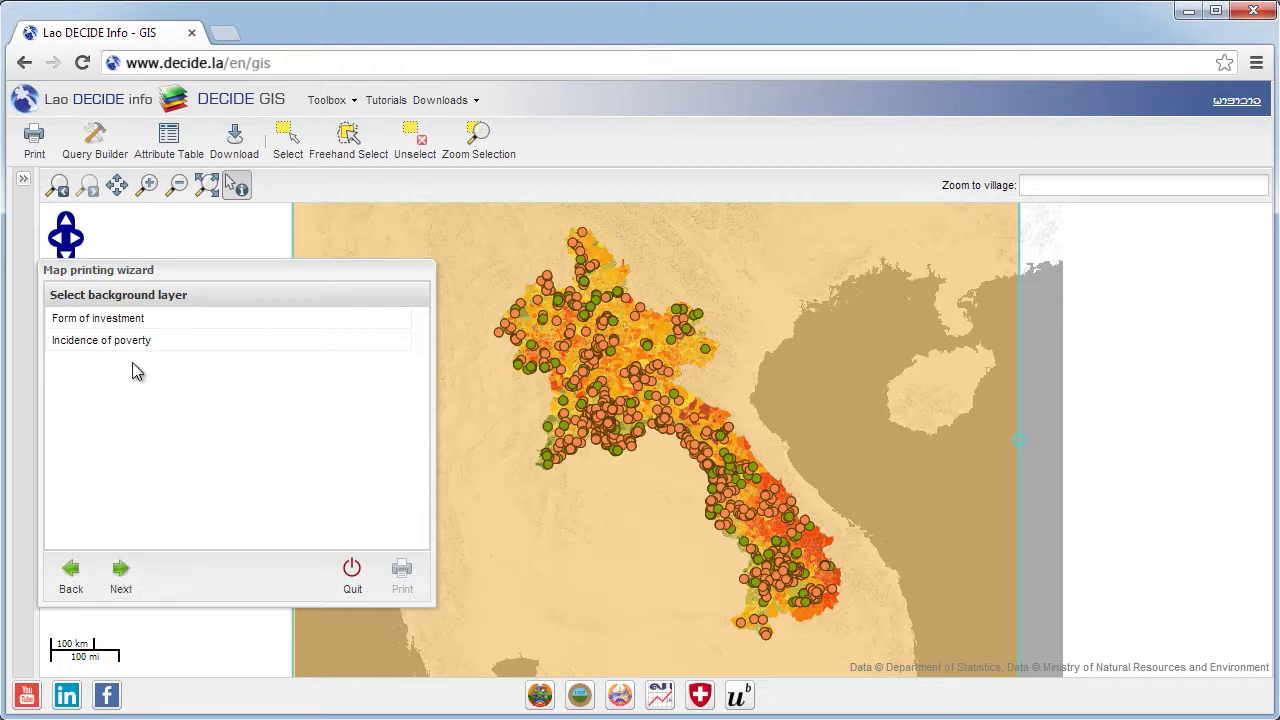
click(125, 343)
click(122, 578)
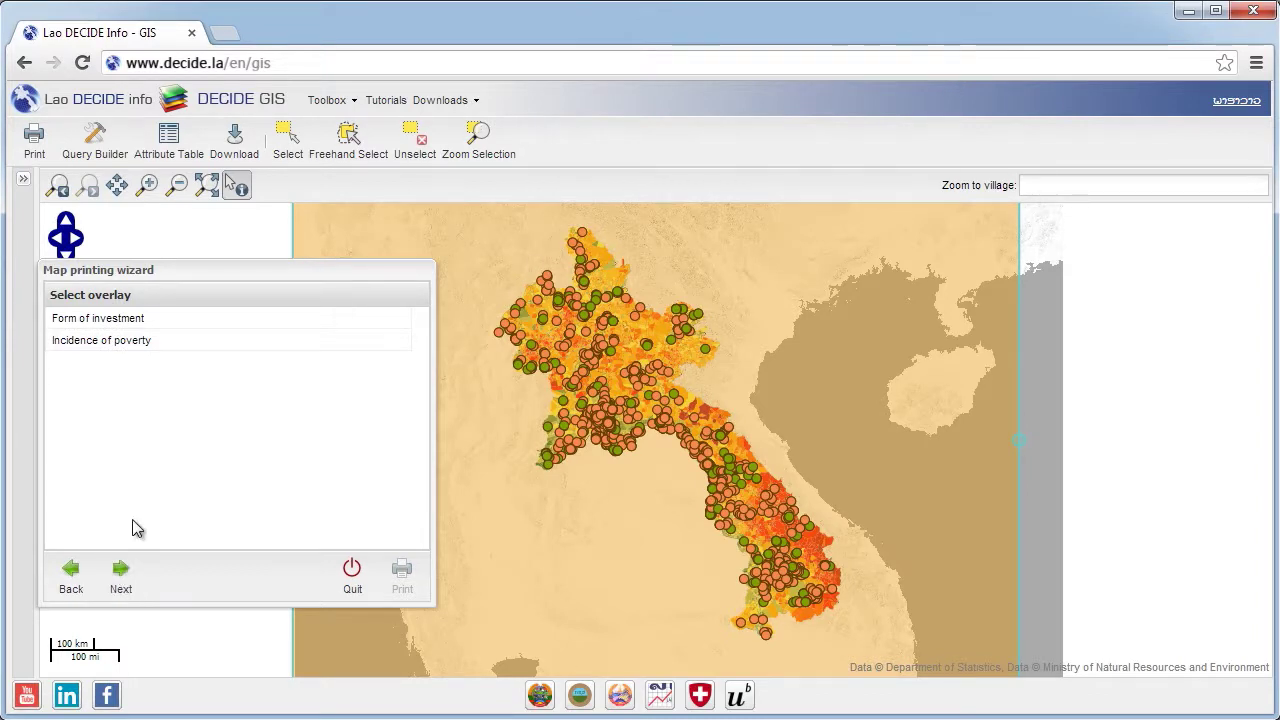
Pick Form of investment as overlay, title 'Map Sample', subtitle 'Lao PDR, 2013'
click(133, 327)
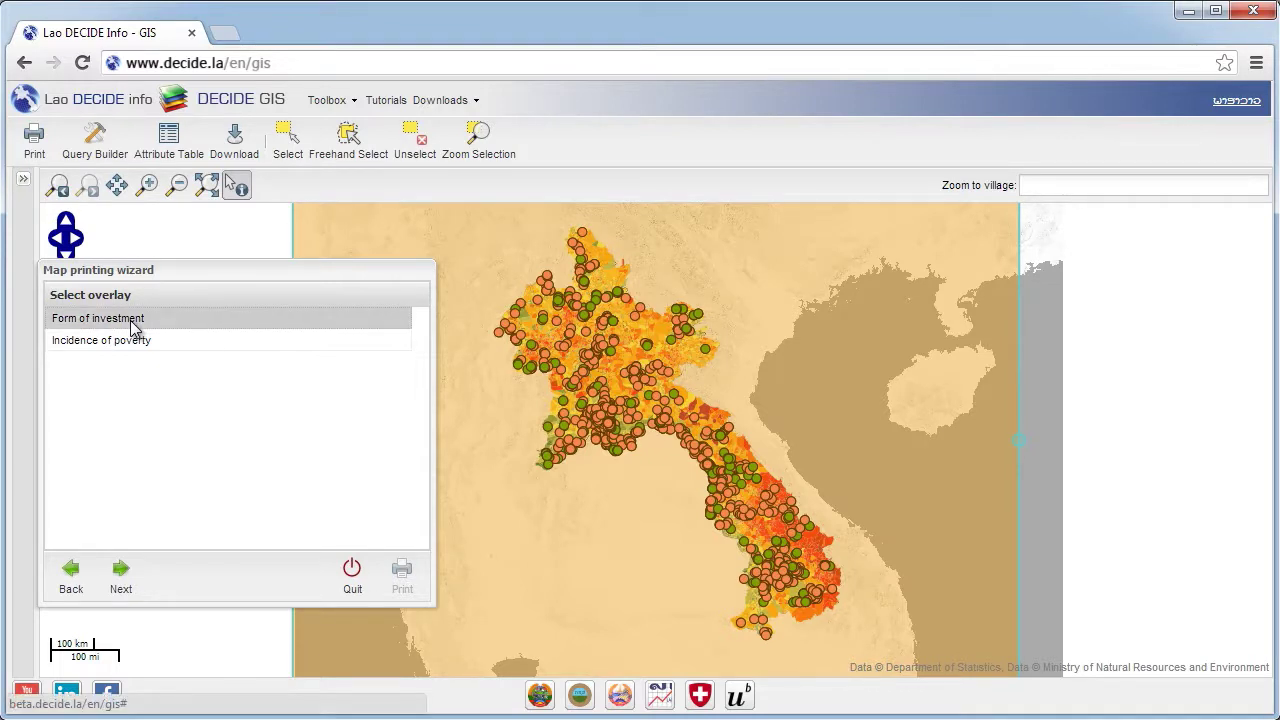
click(121, 578)
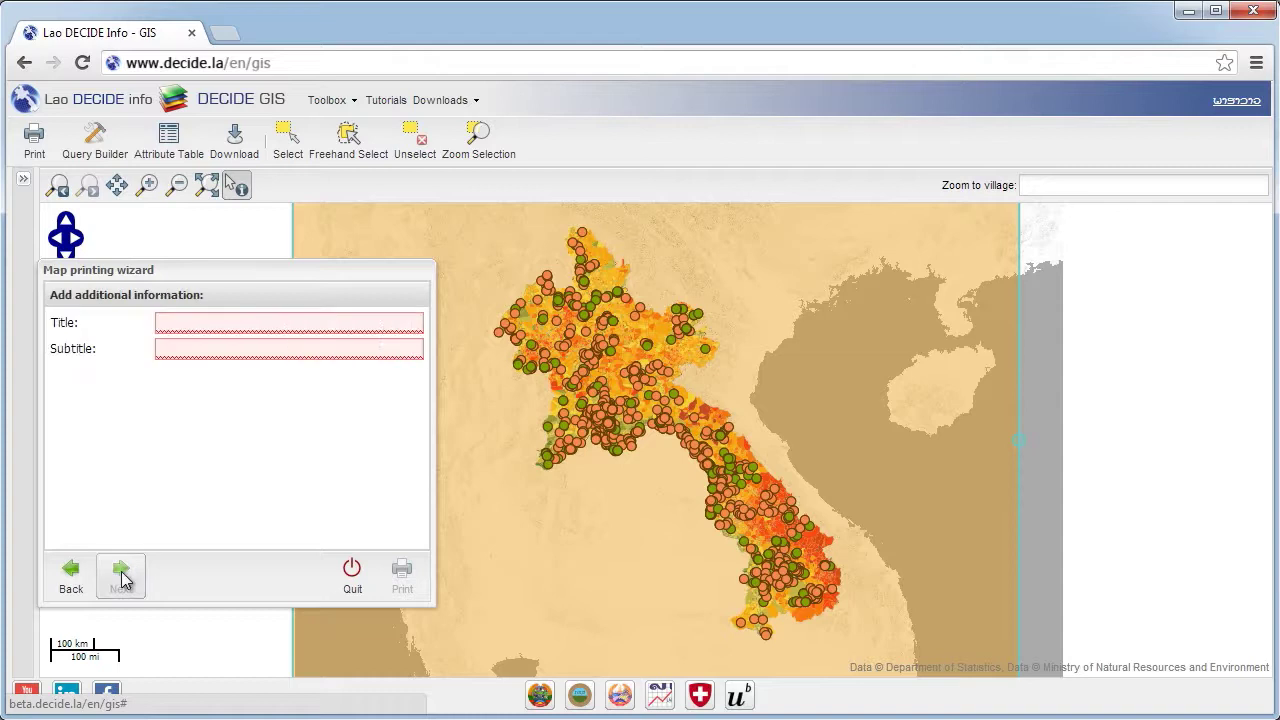
click(194, 324)
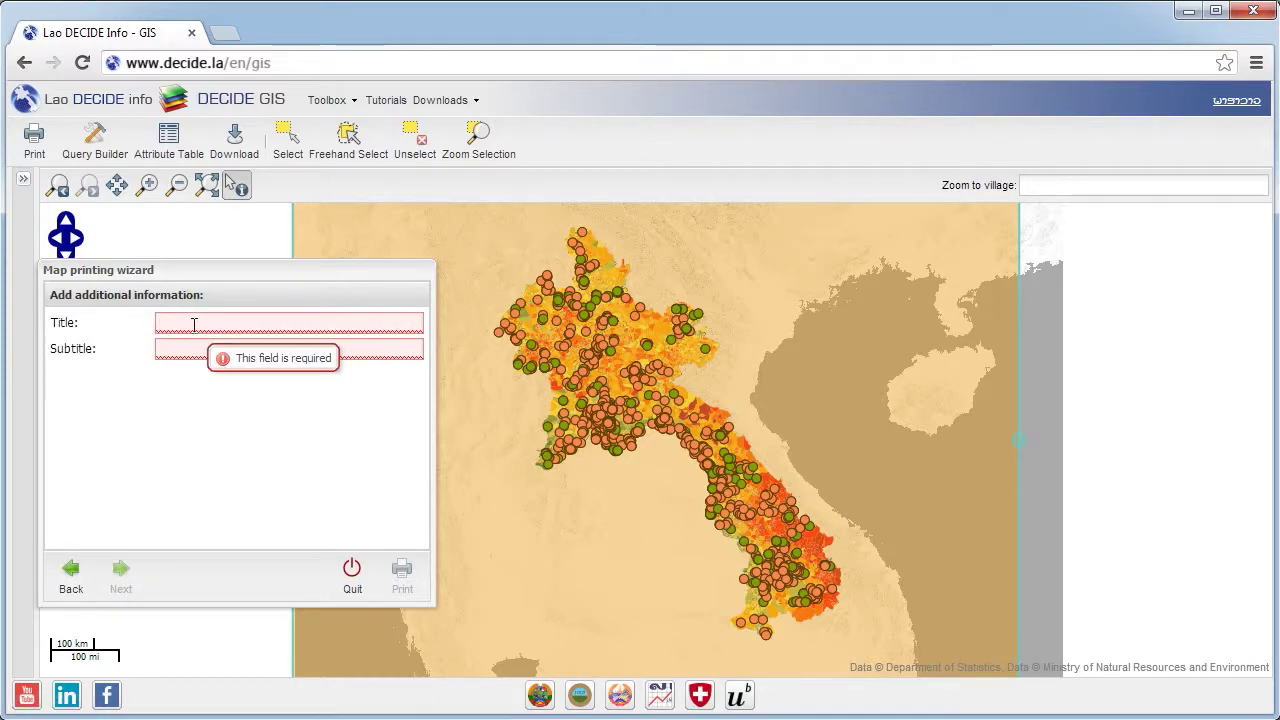
text(Map Sam)
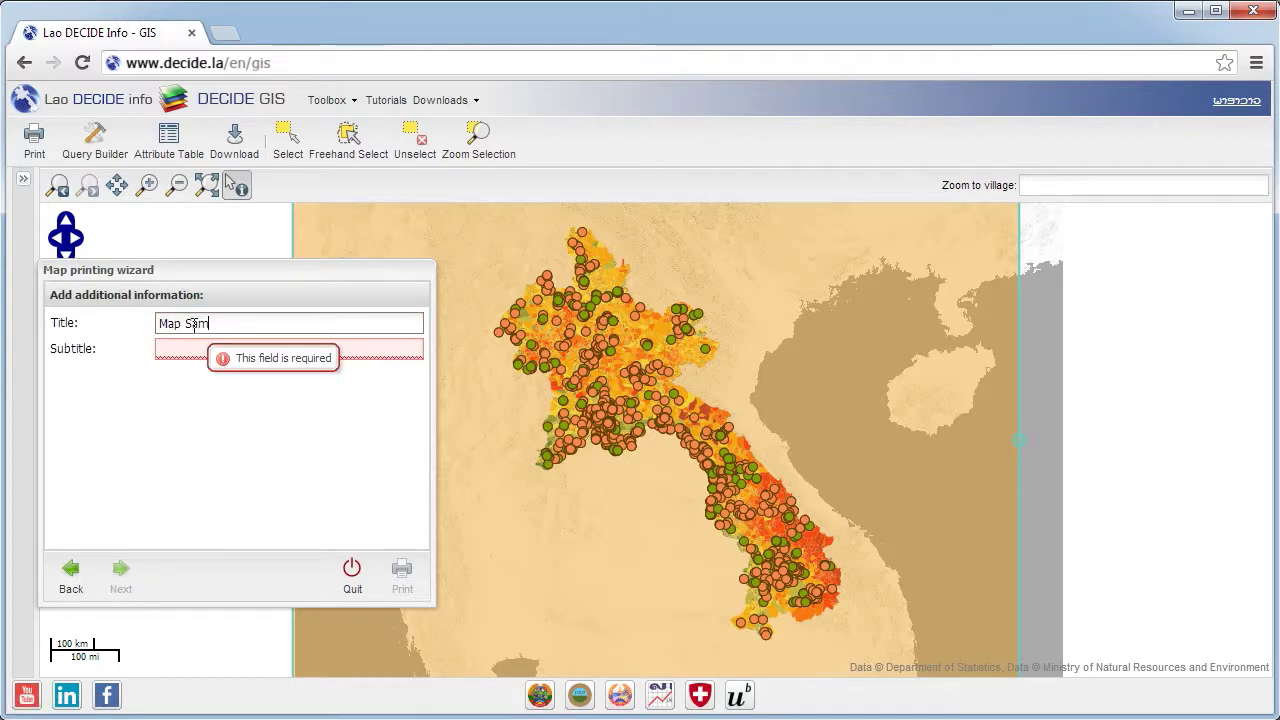
text(ple)
key(Tab)
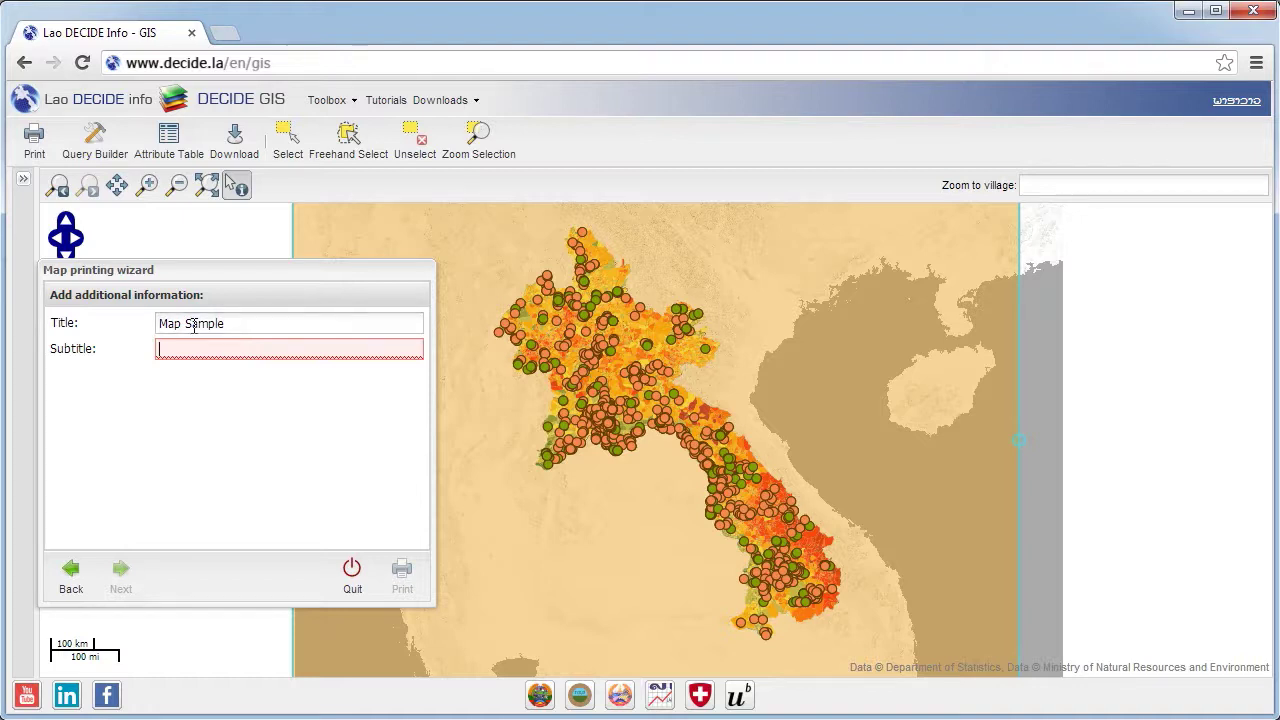
text(Lao)
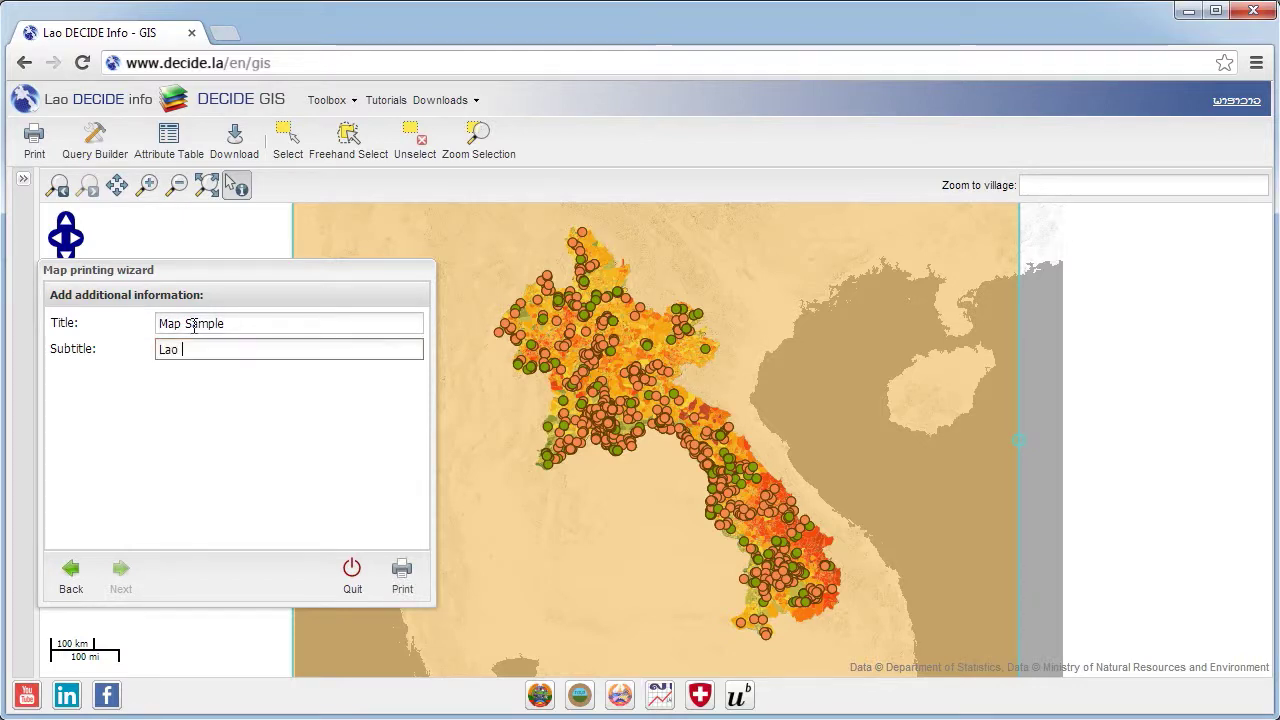
text( PDR, 2013)
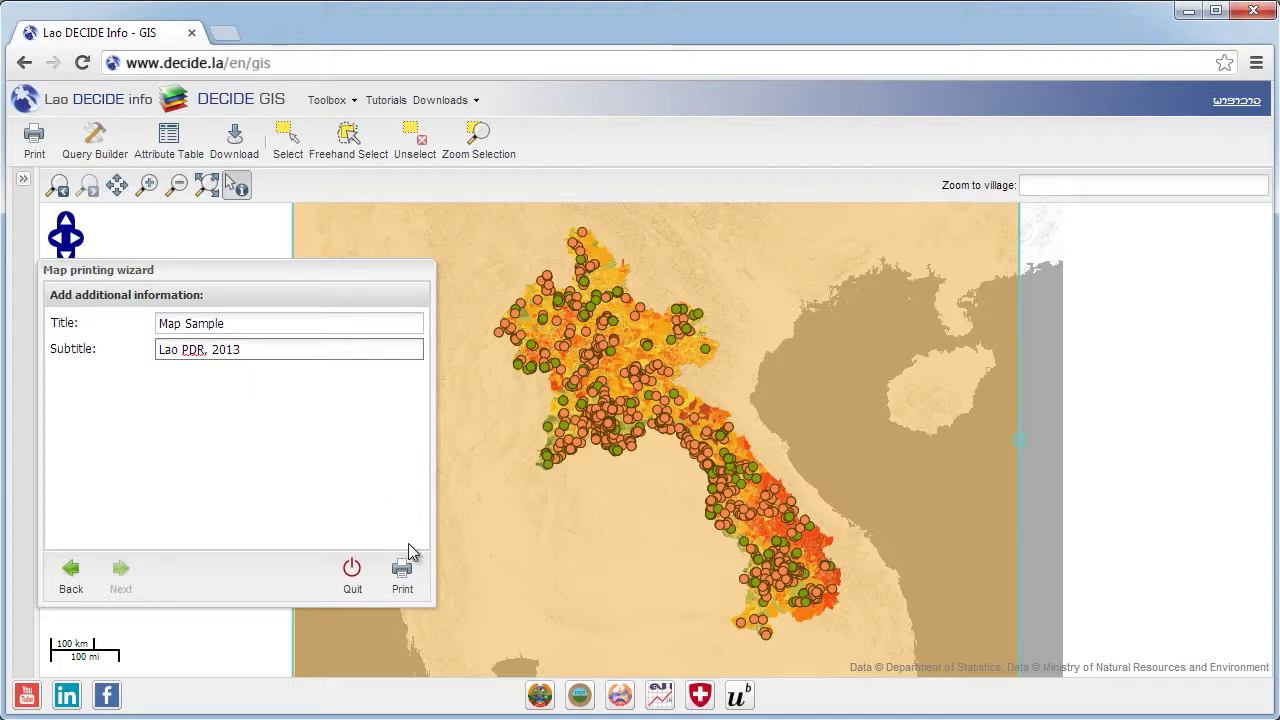
Print the map to PDF, keep the download, and quit the wizard
click(405, 576)
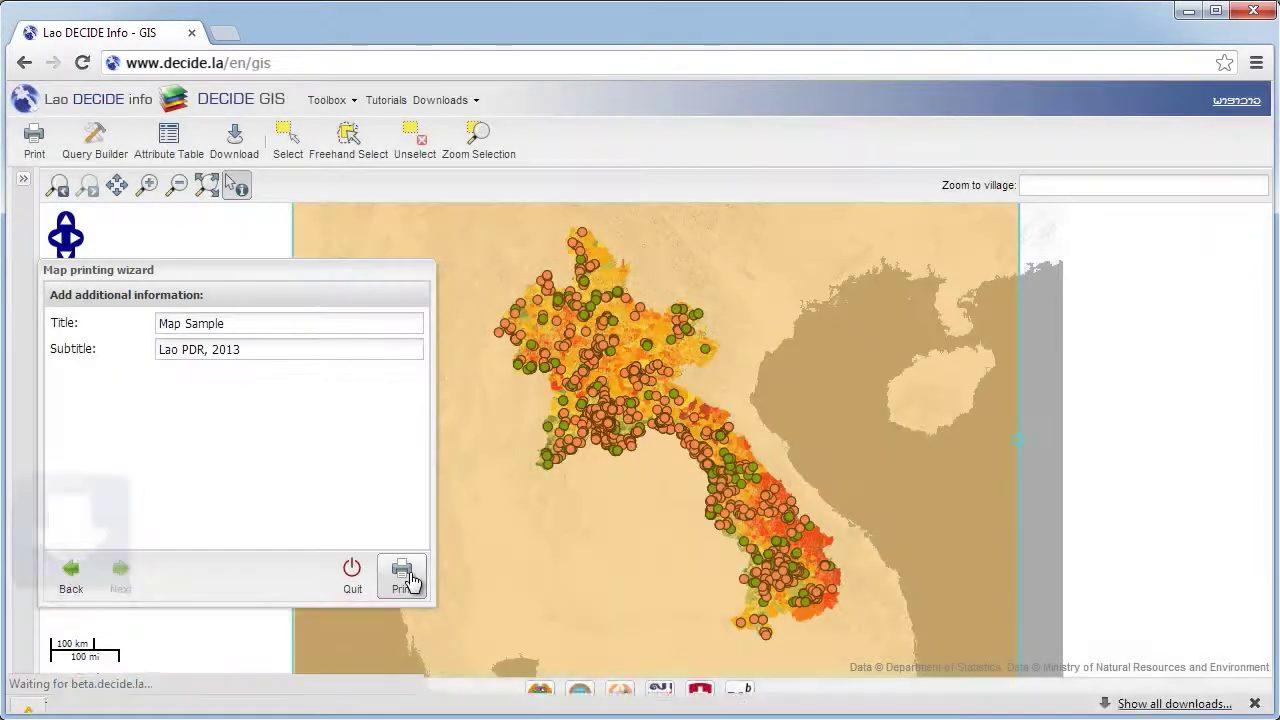
click(367, 692)
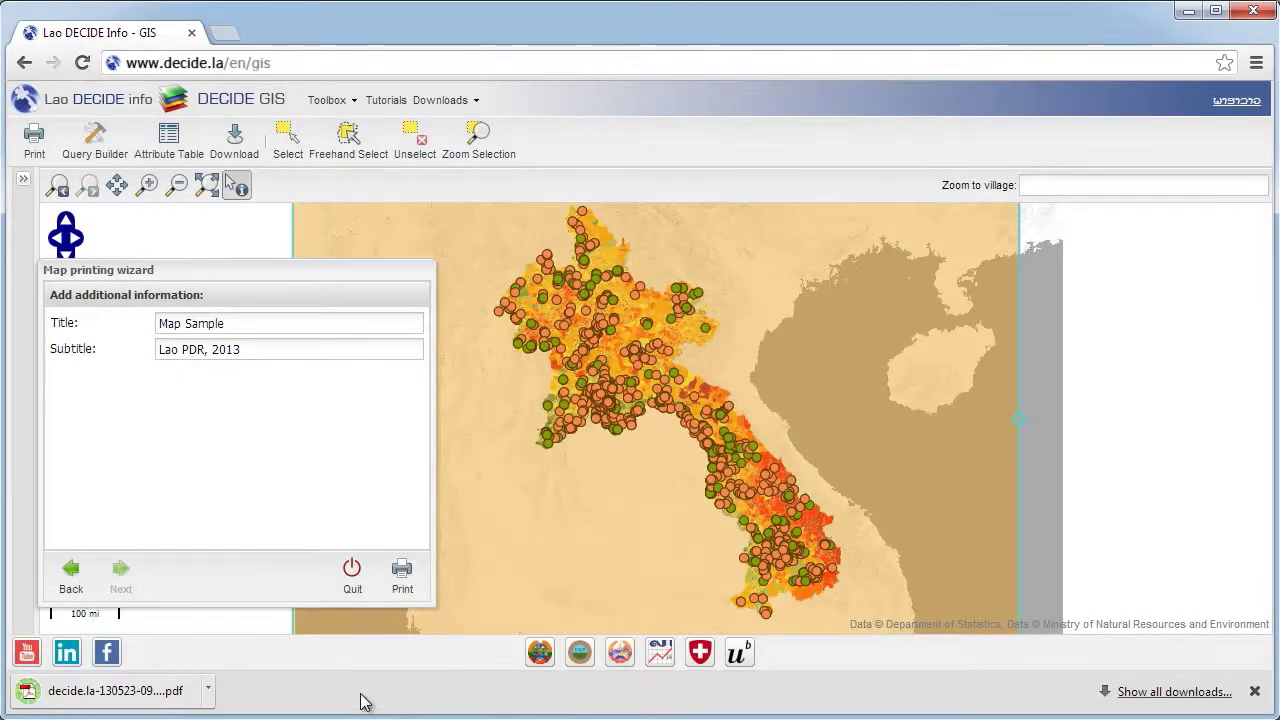
click(350, 578)
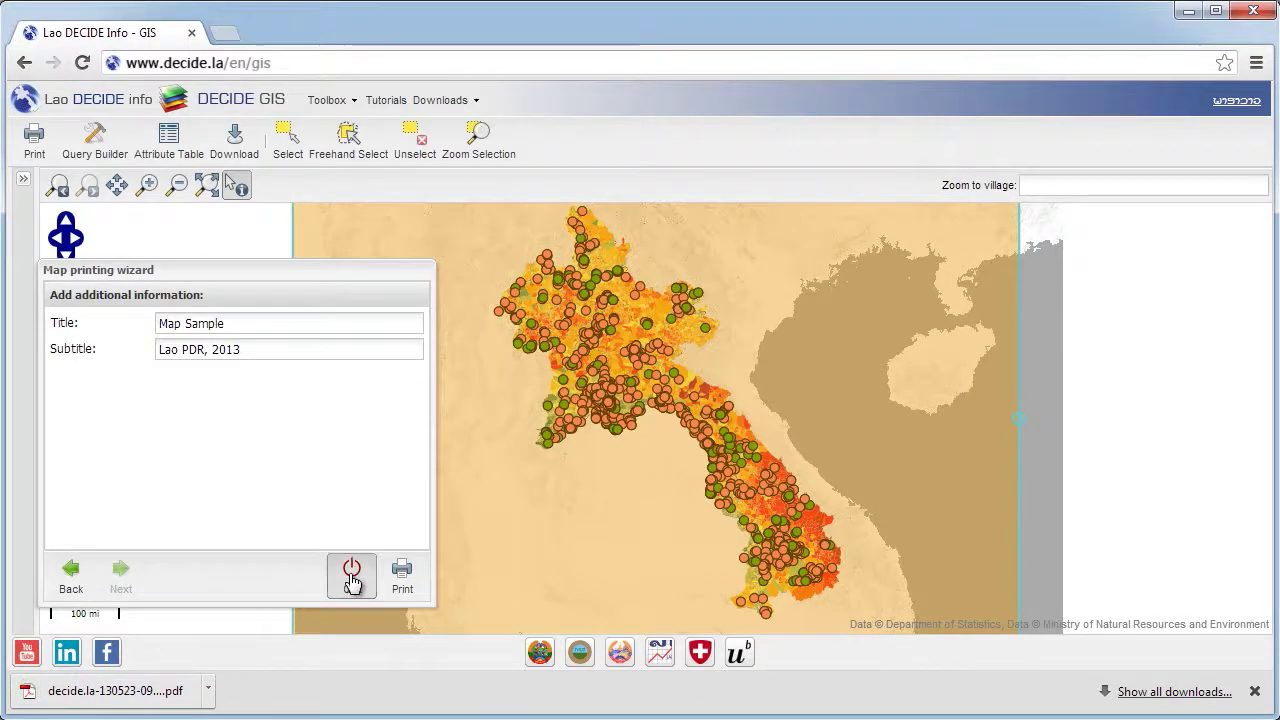
Open the downloaded map PDF, scroll to the legend, fit the page, then close Acrobat
click(130, 692)
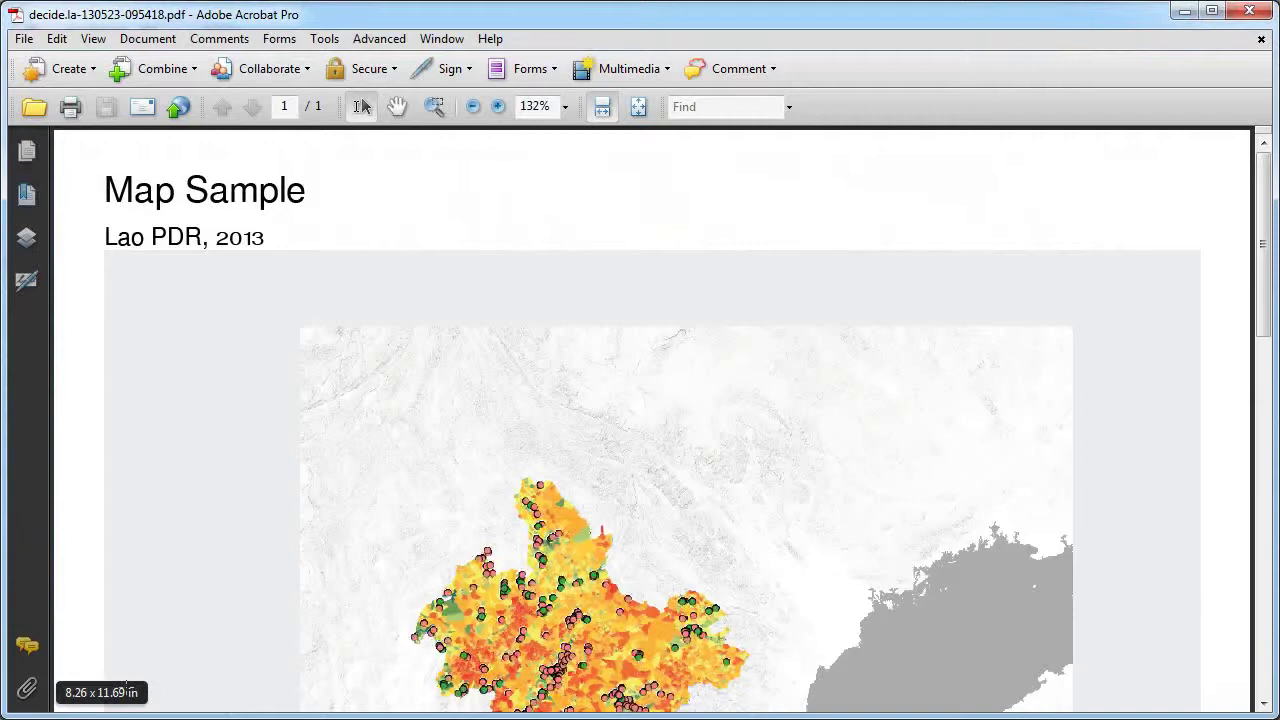
scroll(1100, 400, down, 10)
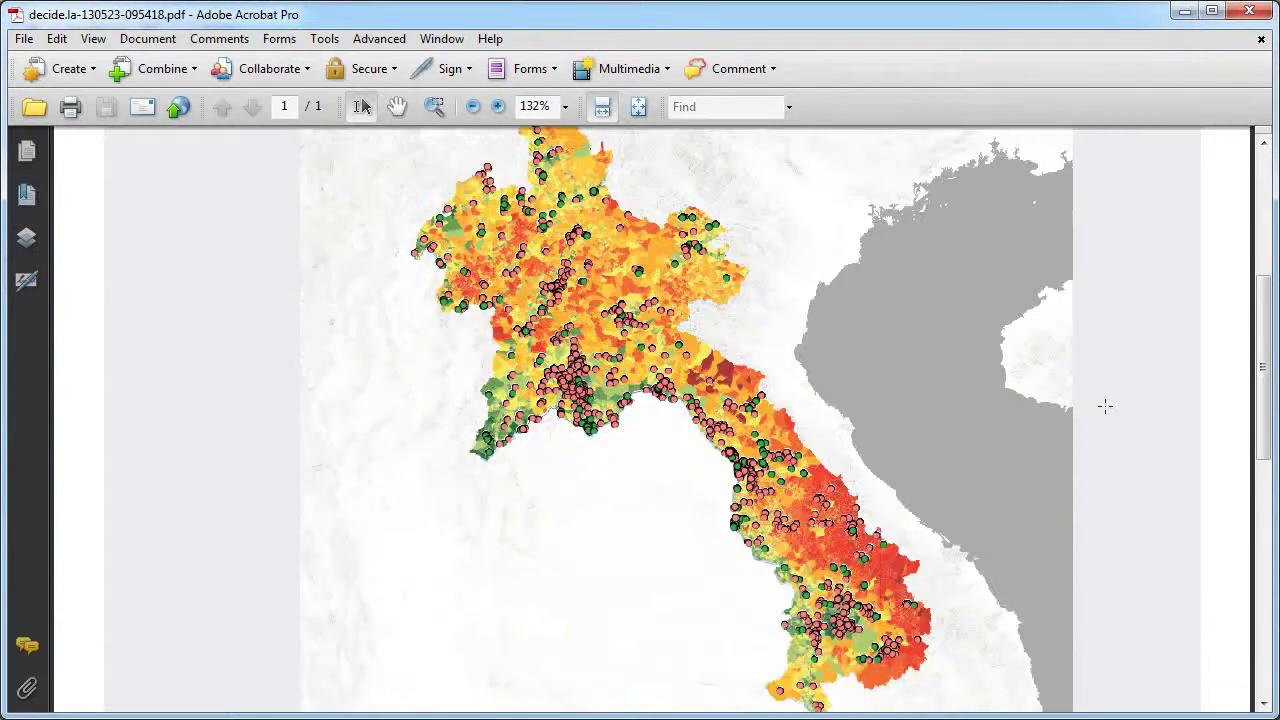
scroll(1104, 407, down, 7)
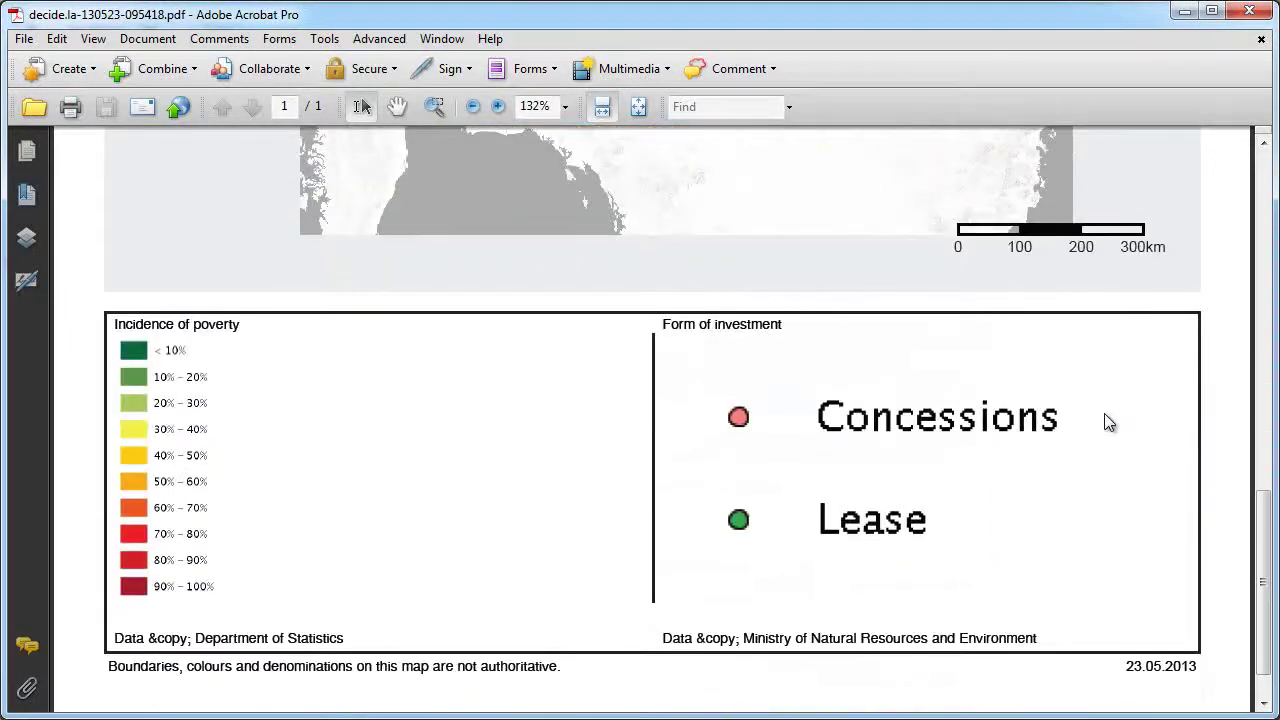
click(638, 106)
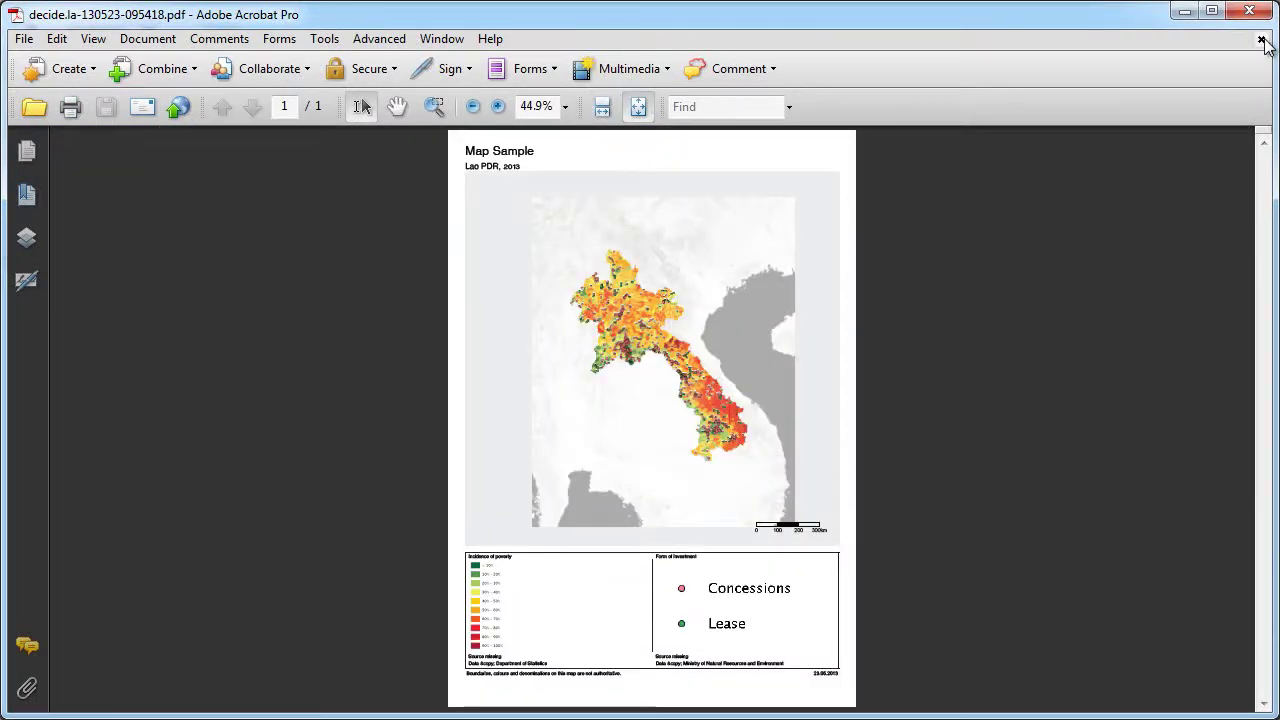
click(1249, 10)
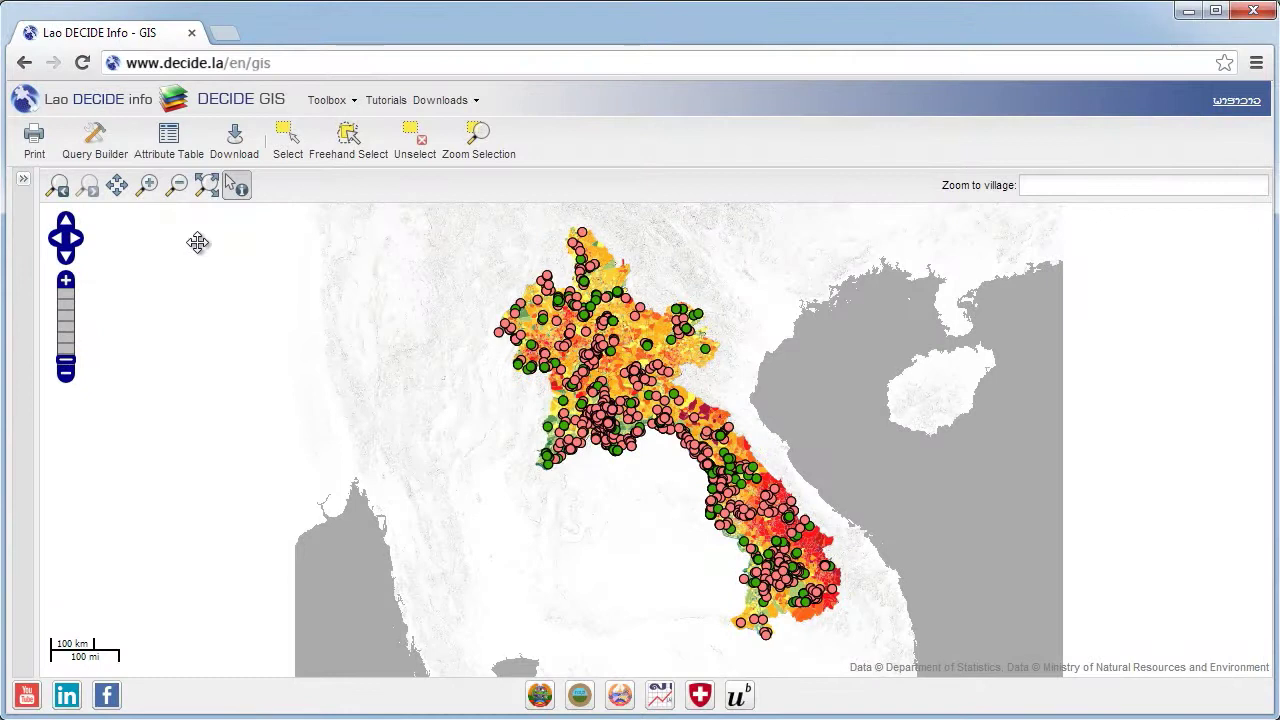
Export the 10035-row attribute table to data-453083.xls, then close the table and download bar
click(168, 143)
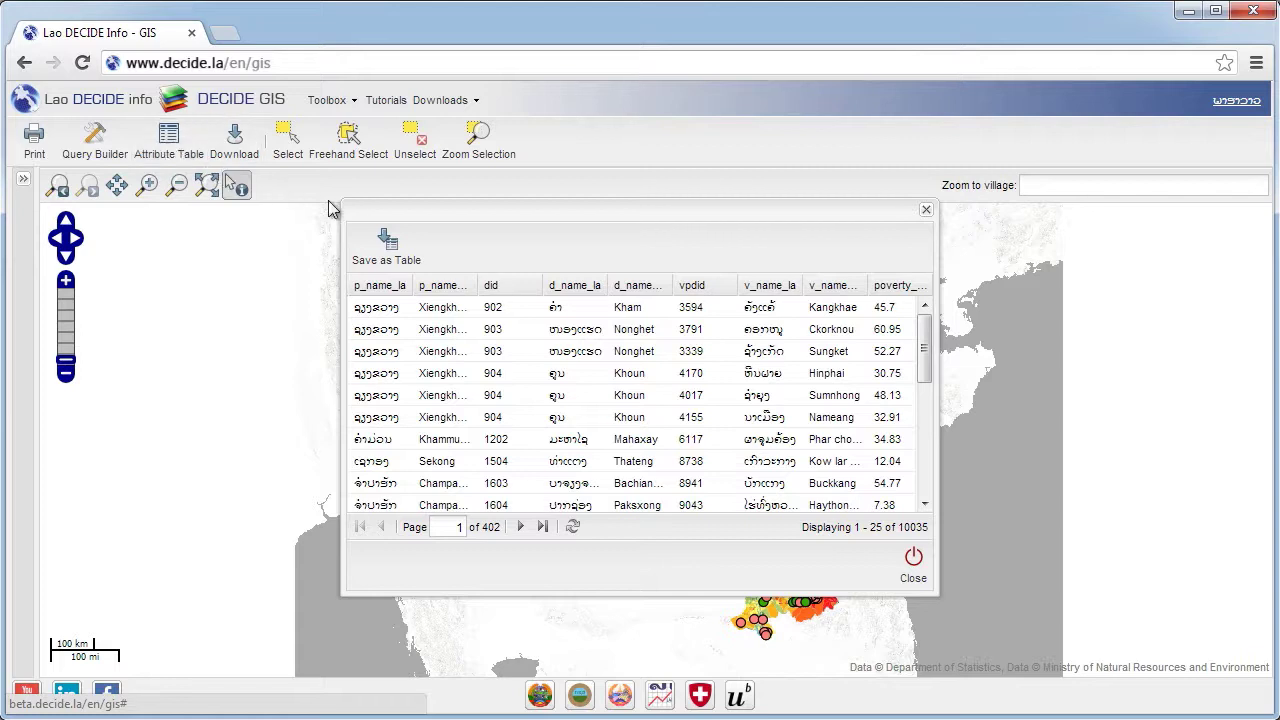
click(397, 244)
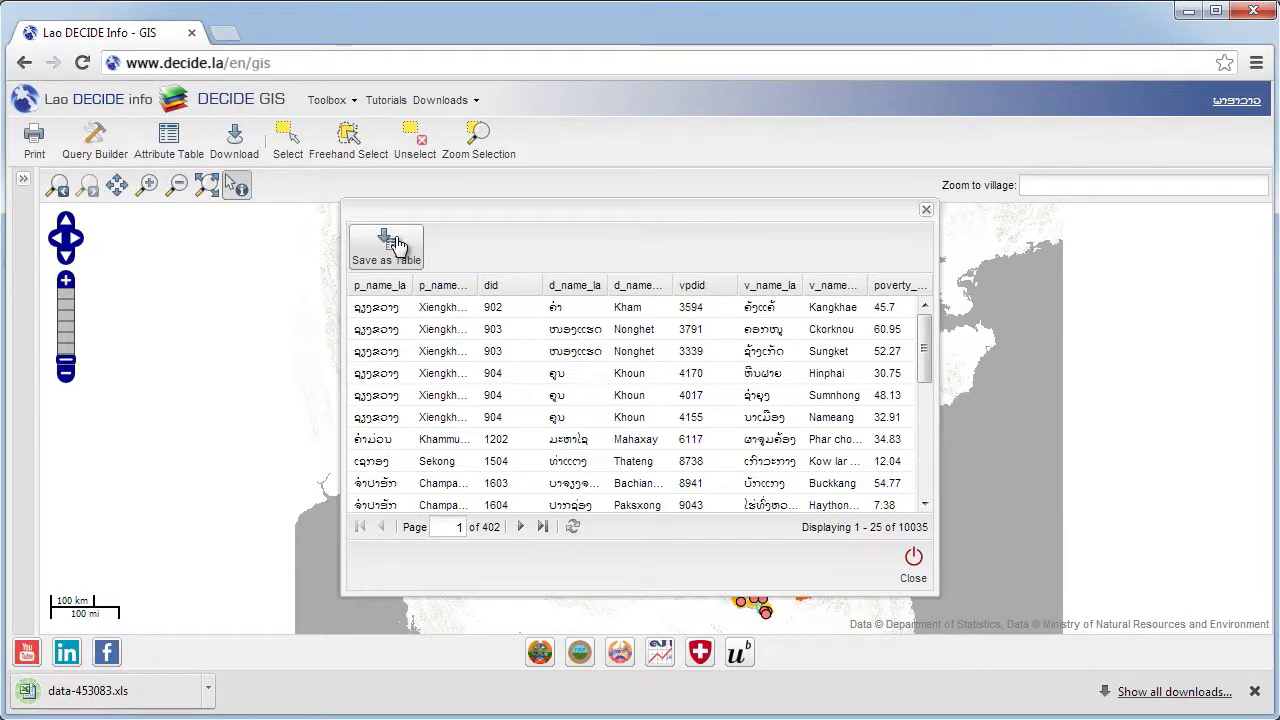
click(913, 562)
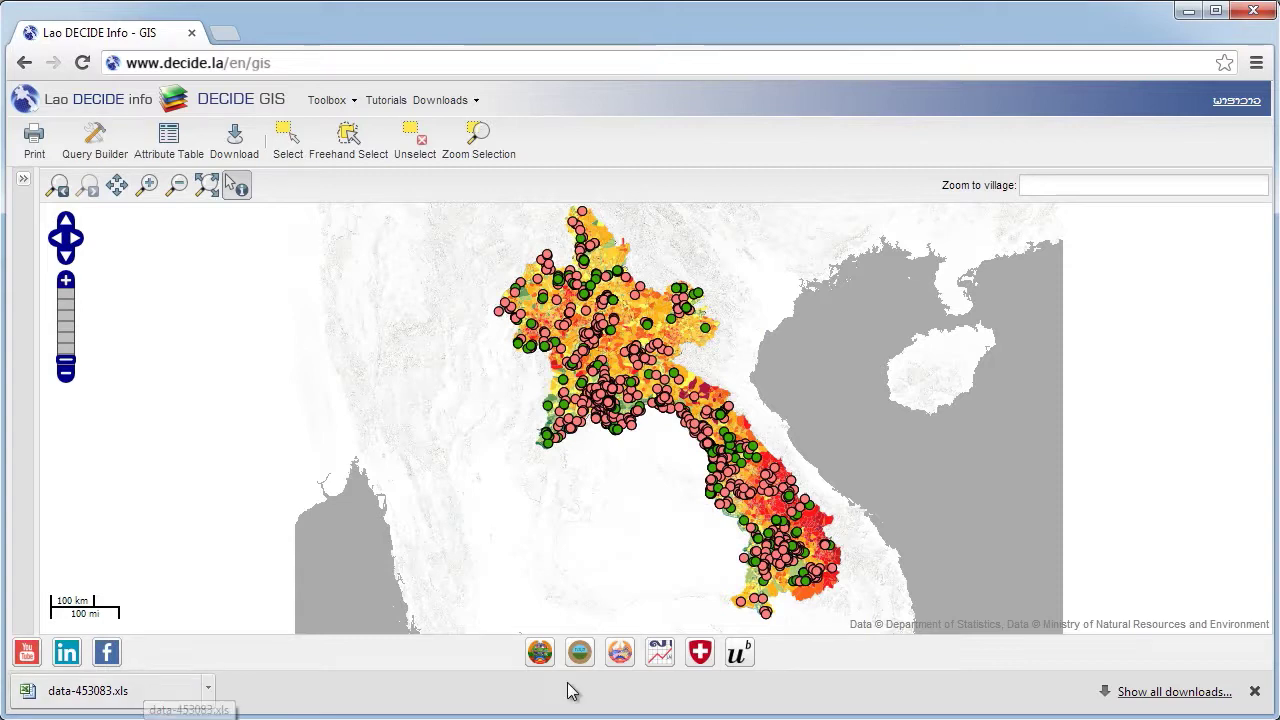
click(1255, 692)
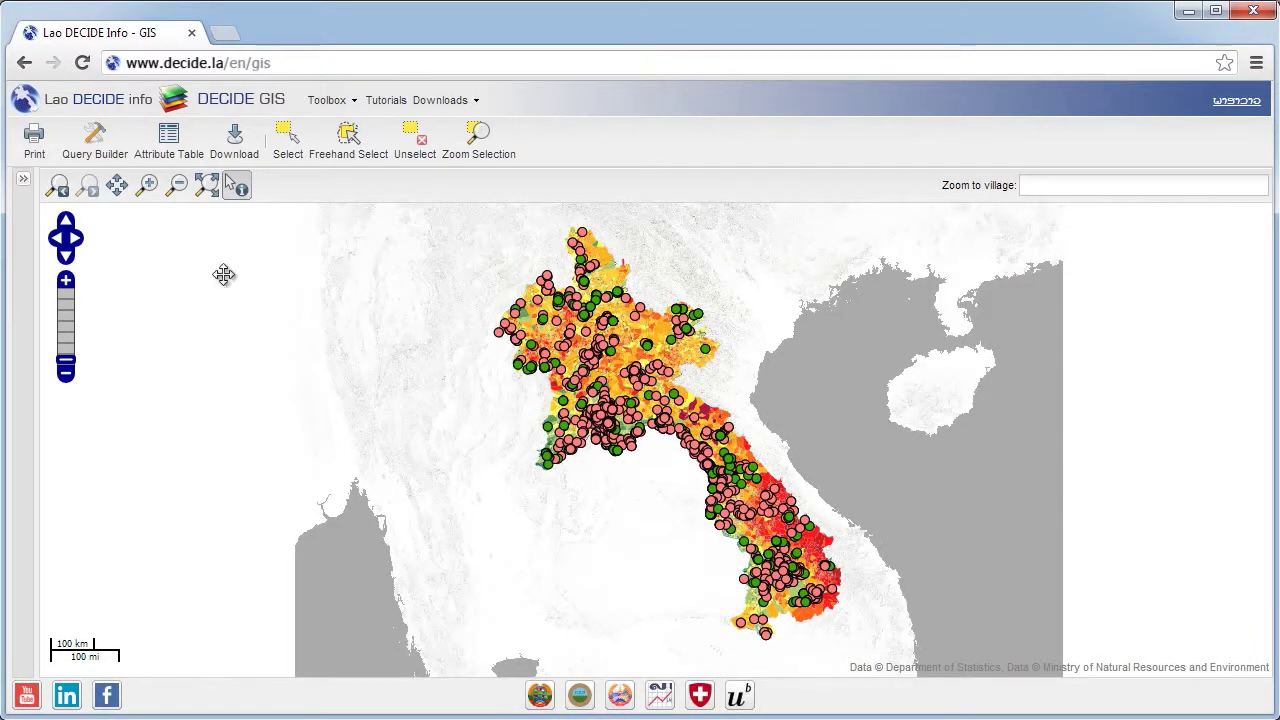
click(85, 150)
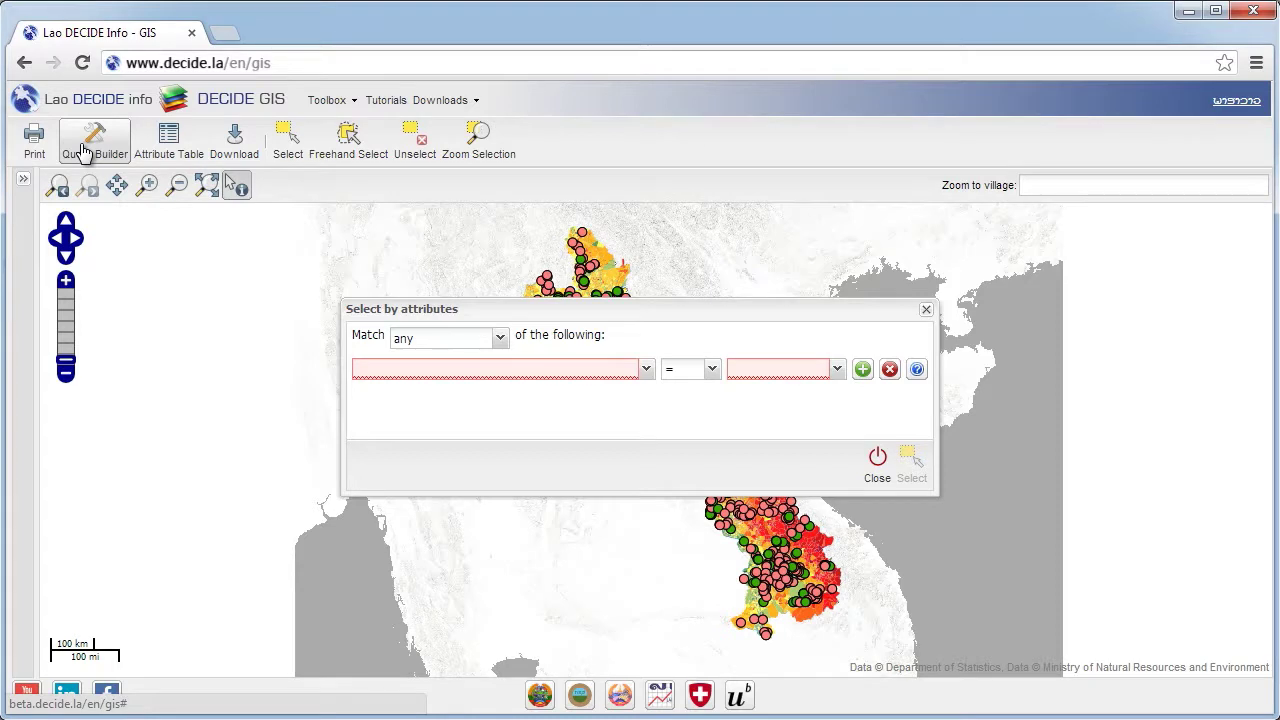
Build the query poverty_incidence > 50 and select all matching districts on the map
click(646, 369)
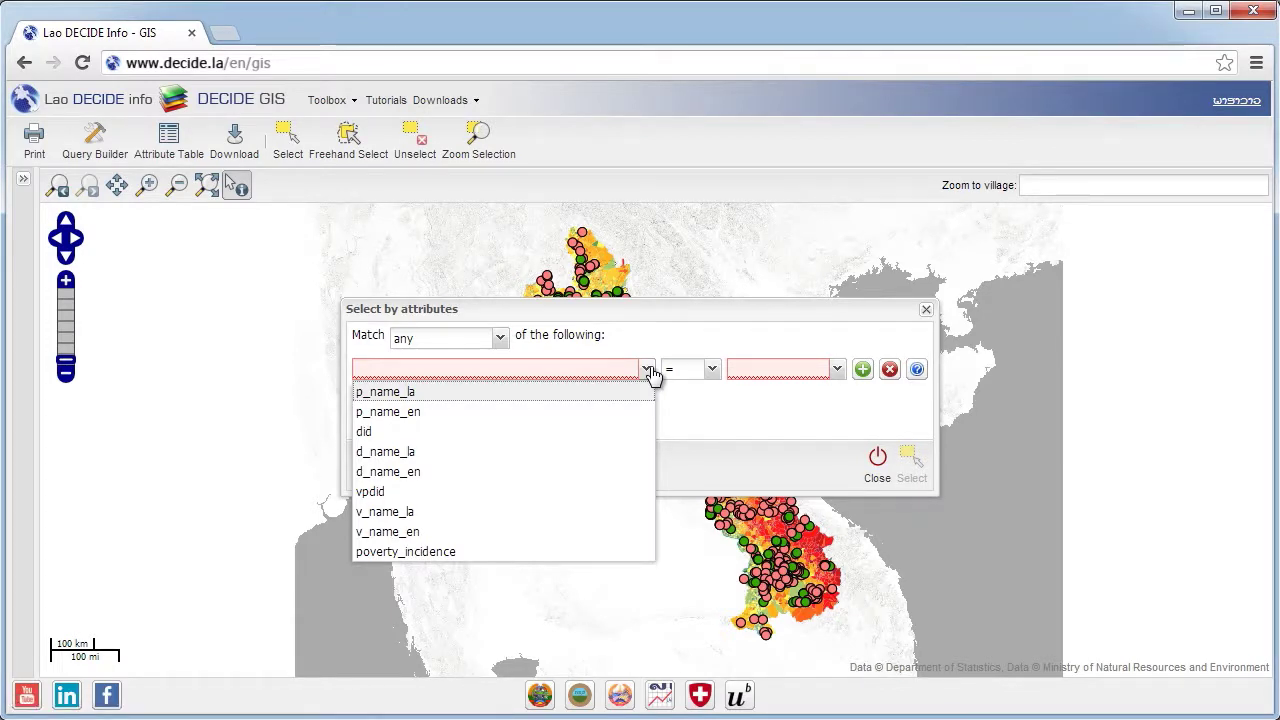
click(614, 552)
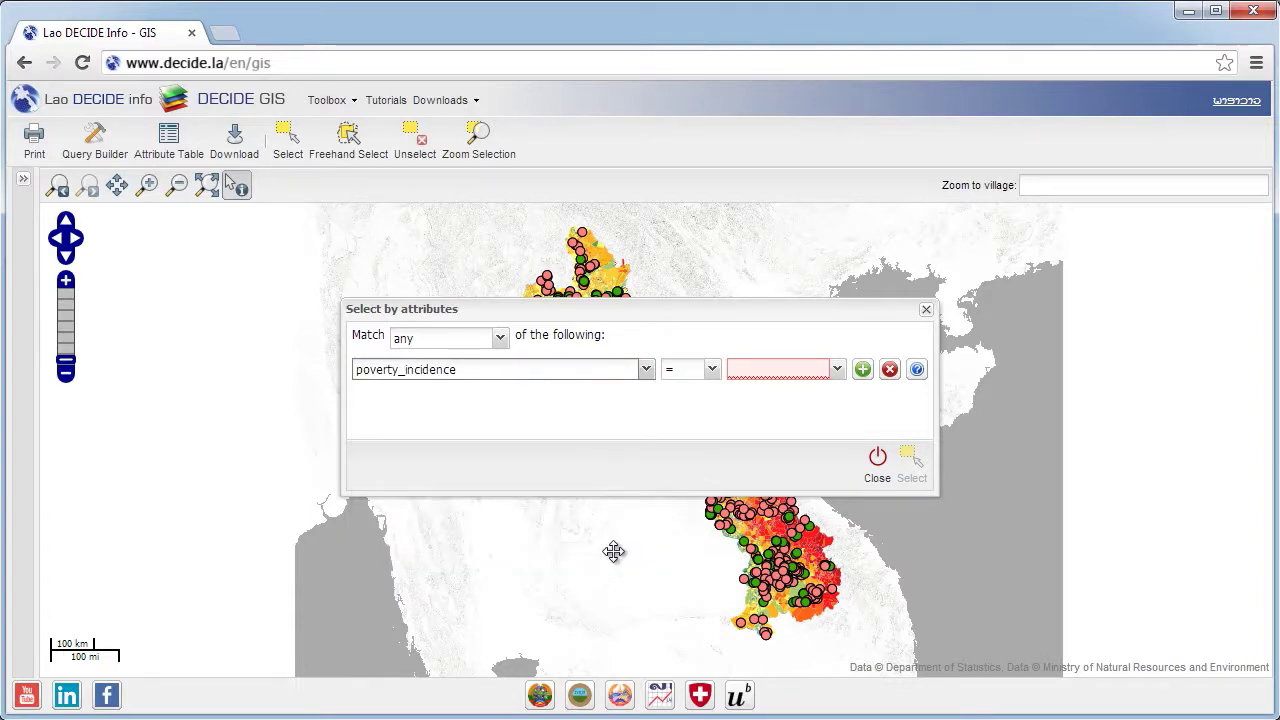
click(712, 370)
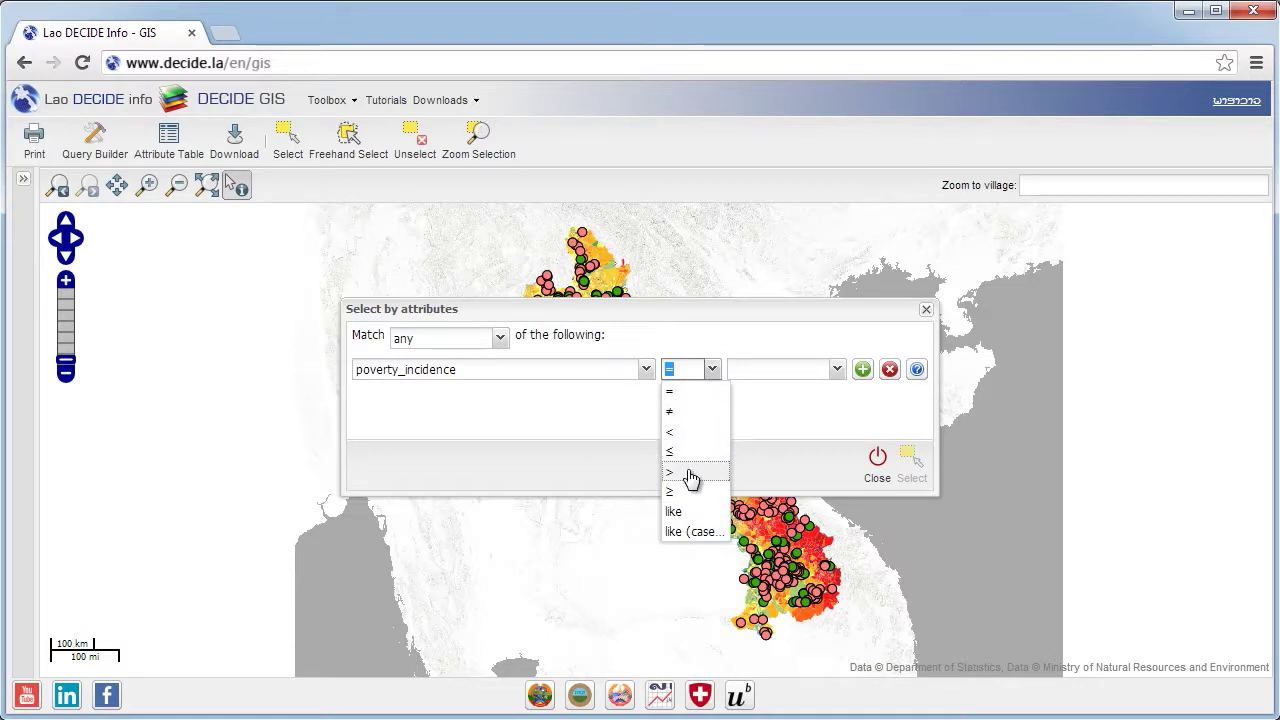
click(690, 472)
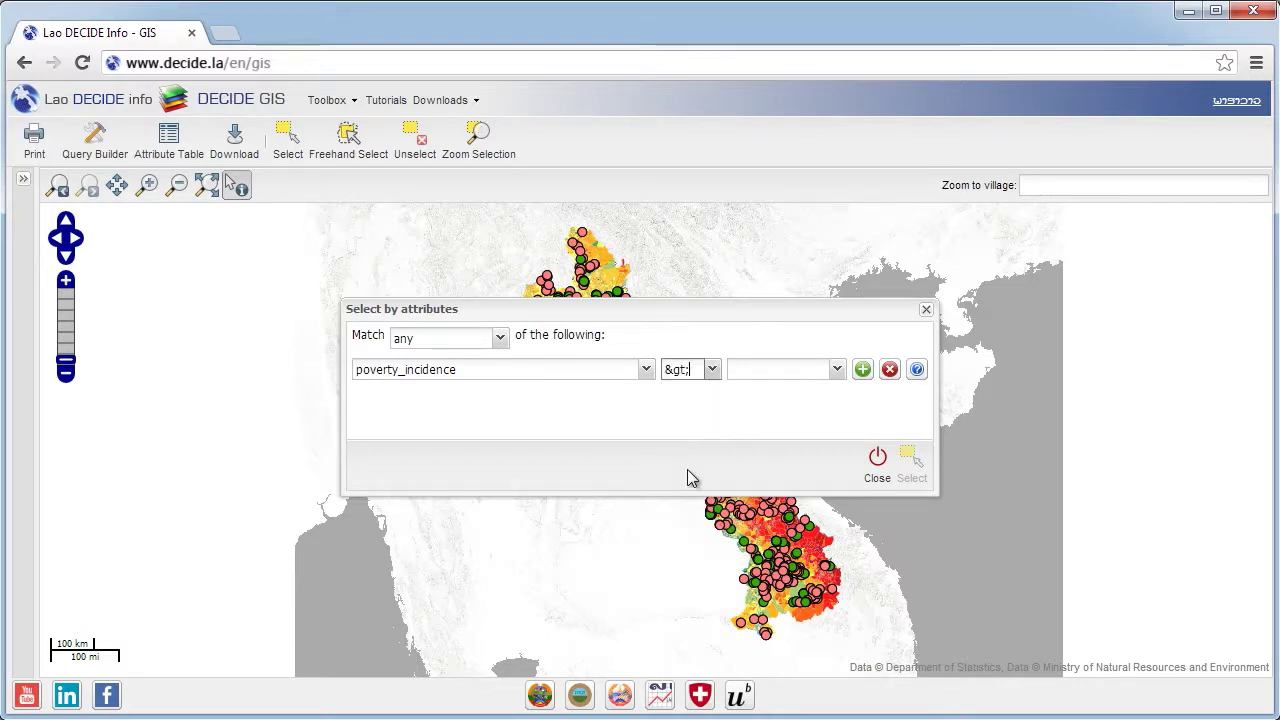
click(768, 370)
text(50)
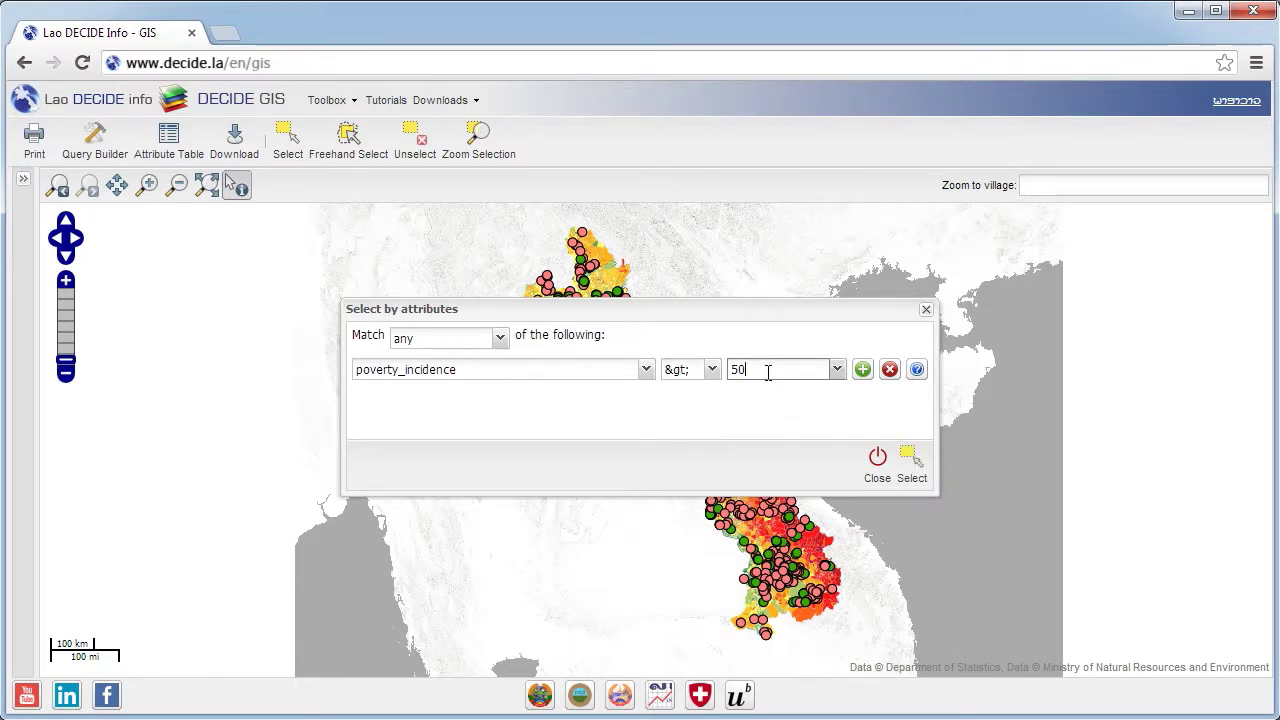
click(913, 473)
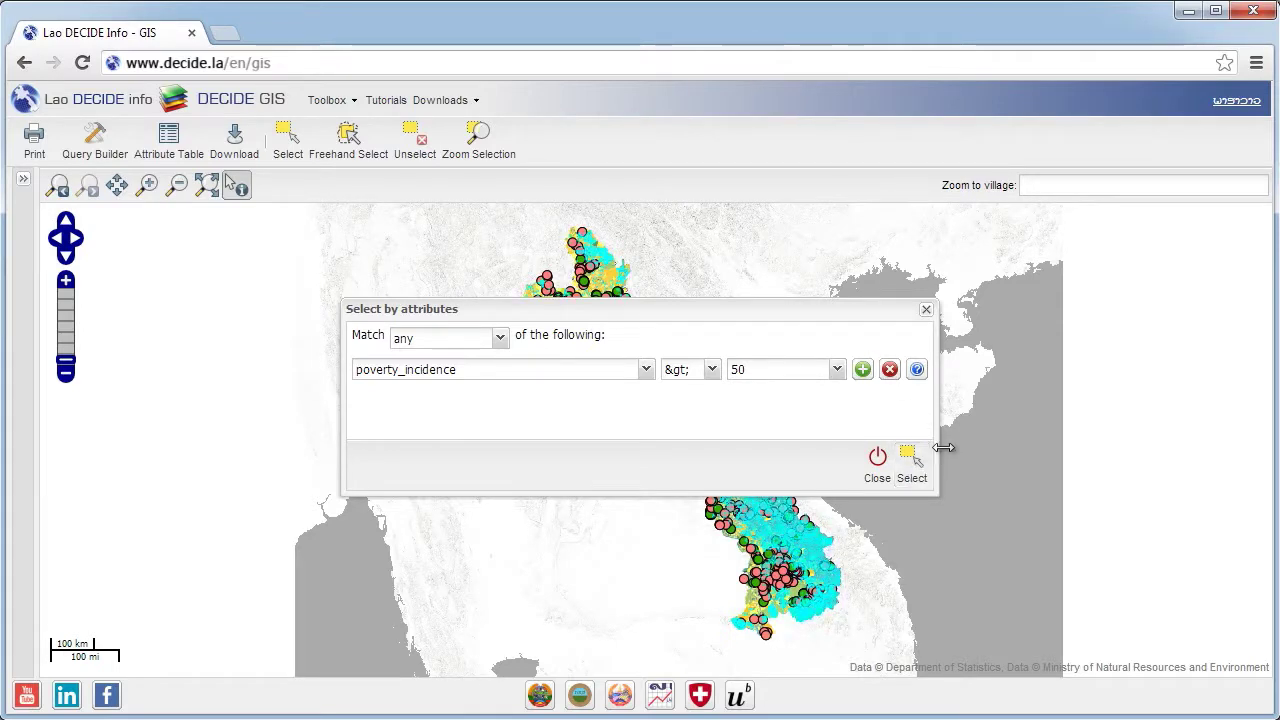
mouse_move(826, 309)
mouse_down()
mouse_move(749, 378)
mouse_move(549, 486)
mouse_up()
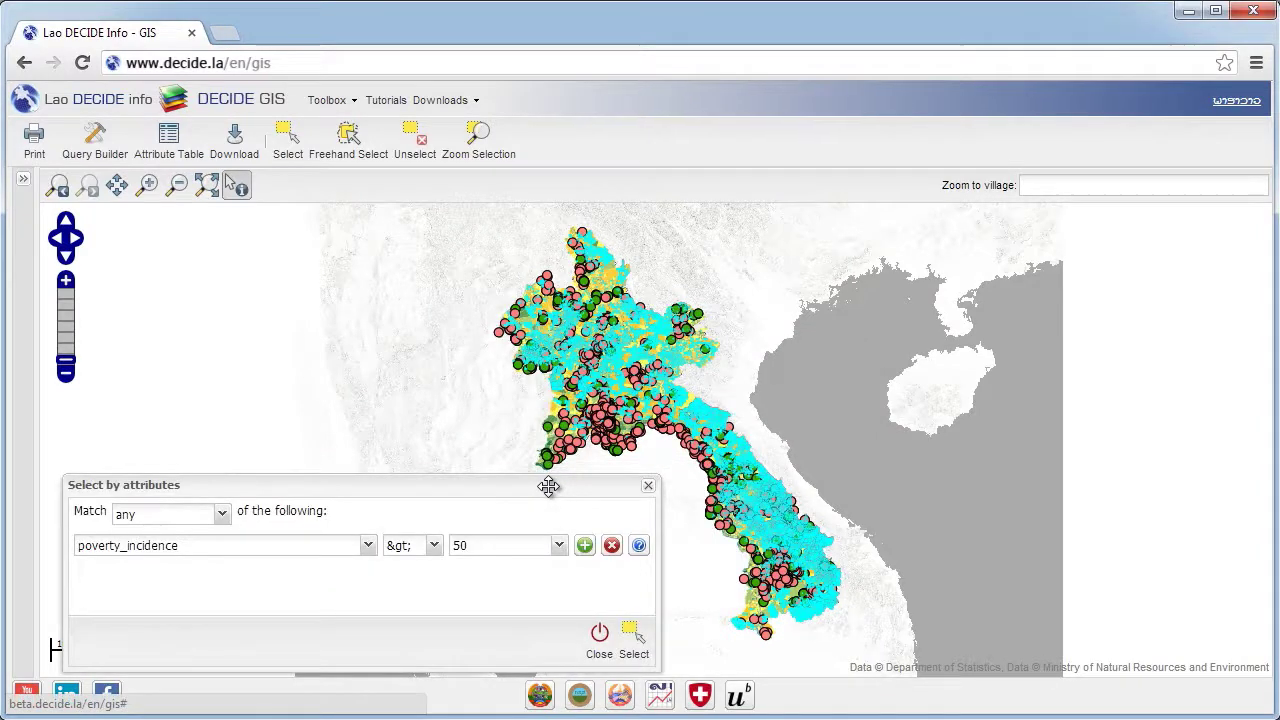
Add the condition p_name_en = Oudomxay, require all conditions to match, and apply the selection
click(584, 546)
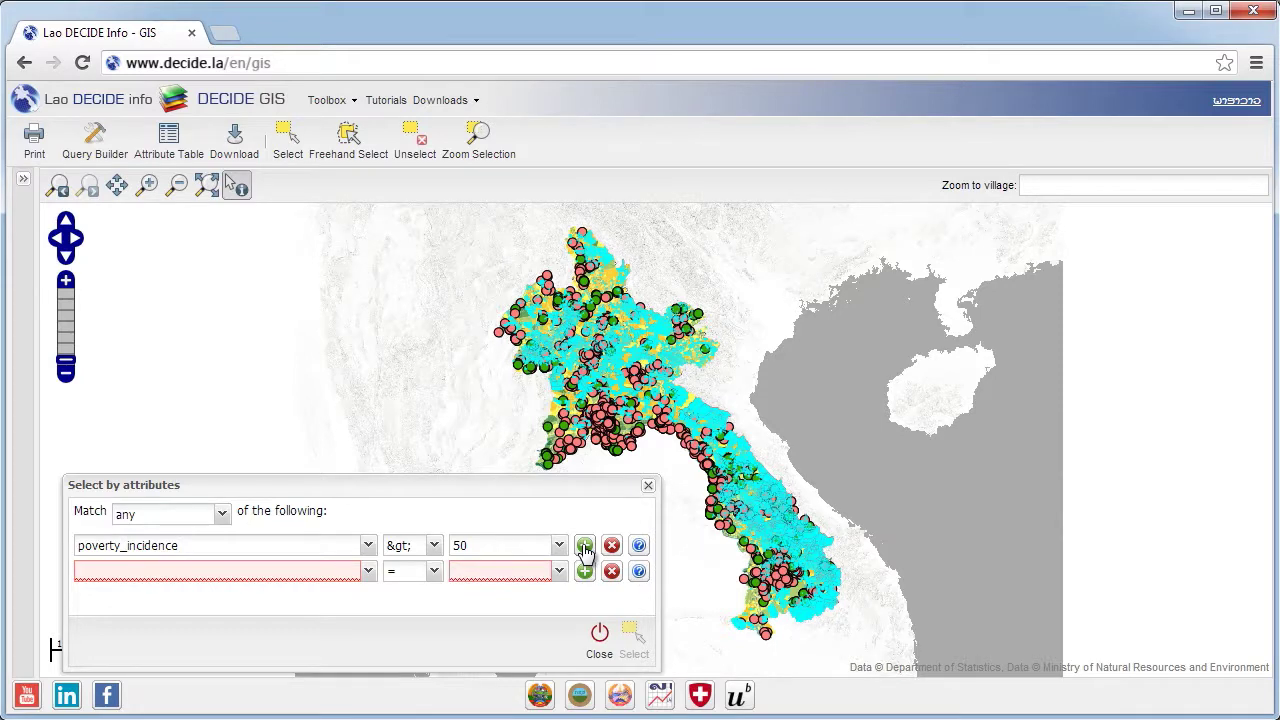
click(369, 571)
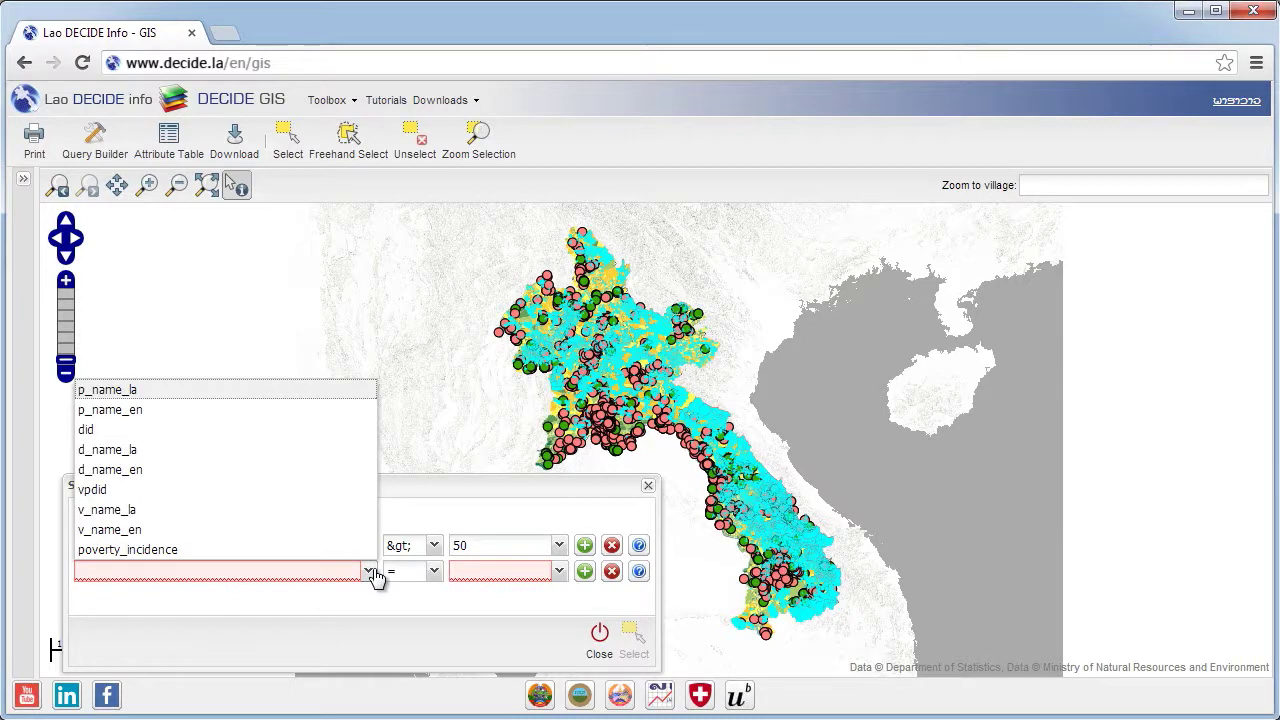
click(195, 411)
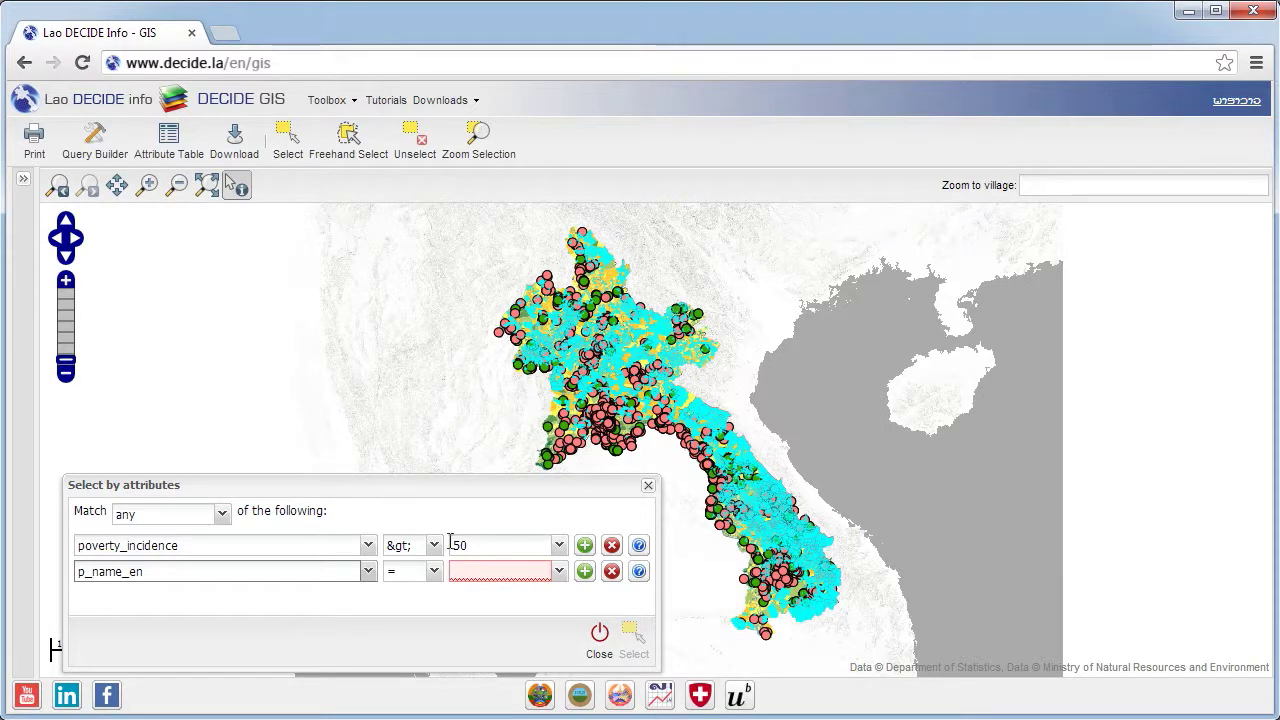
click(474, 572)
text(Oudomxay)
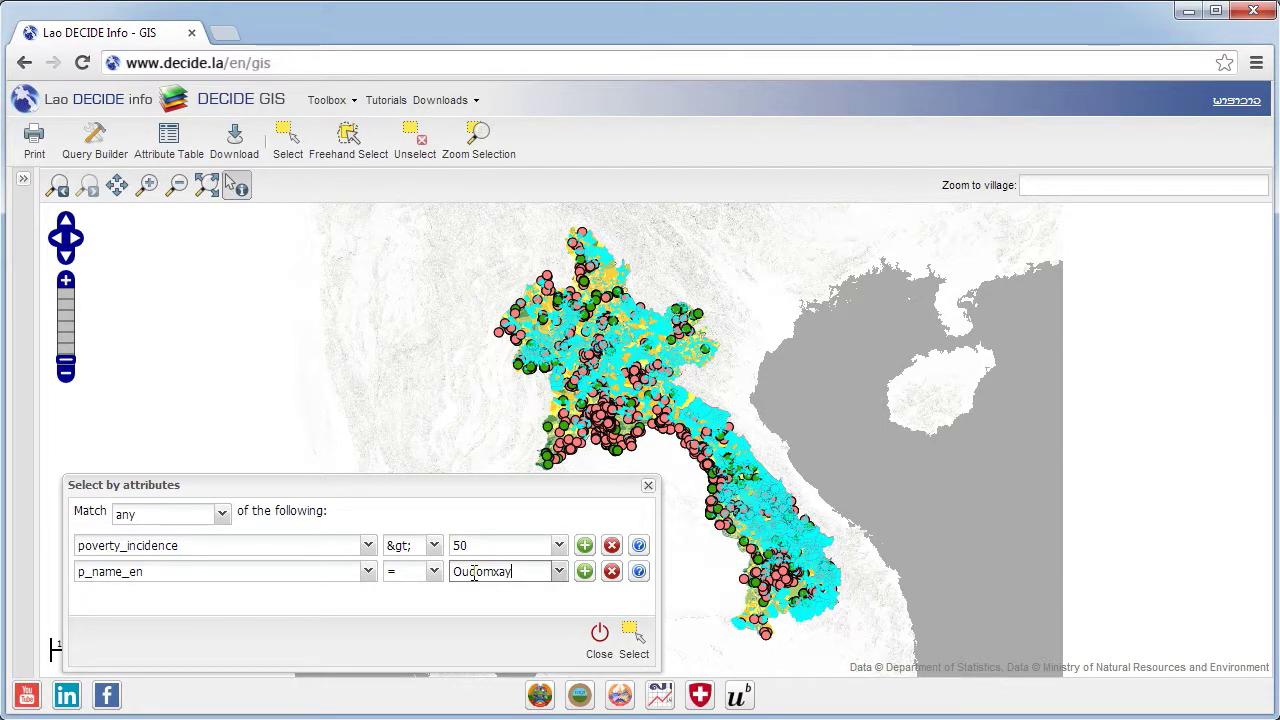
click(221, 513)
click(206, 560)
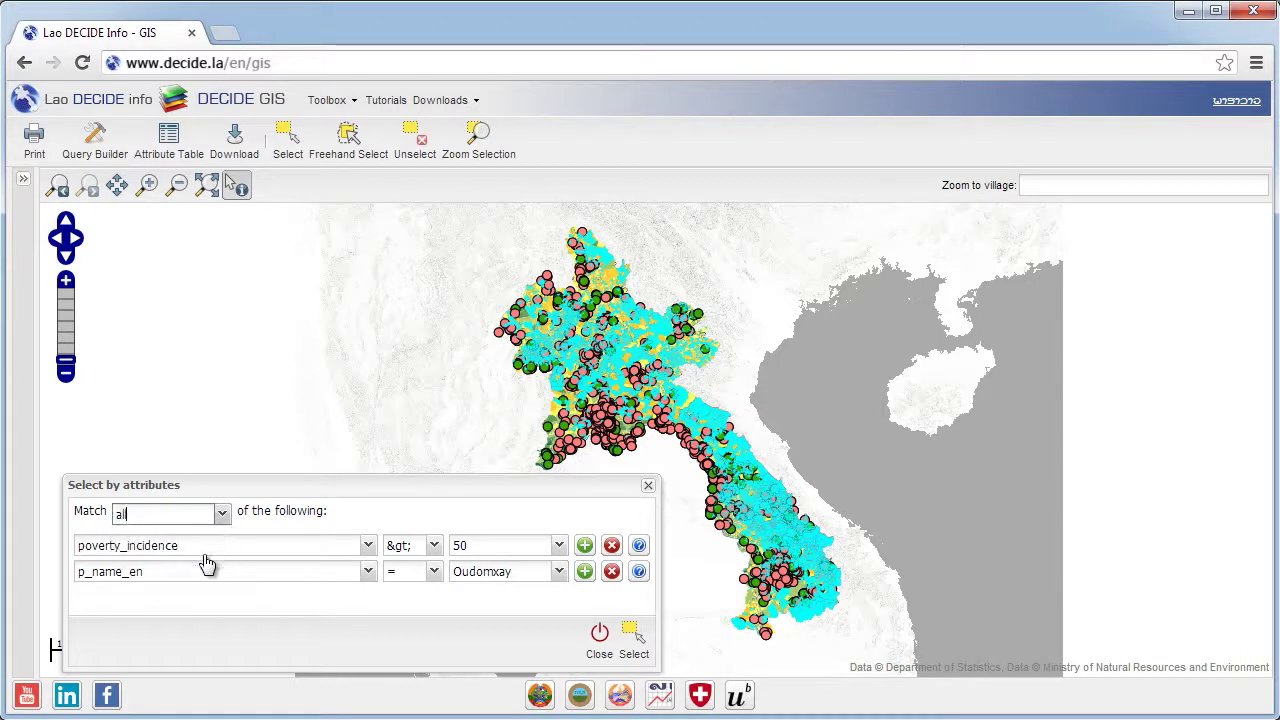
click(637, 641)
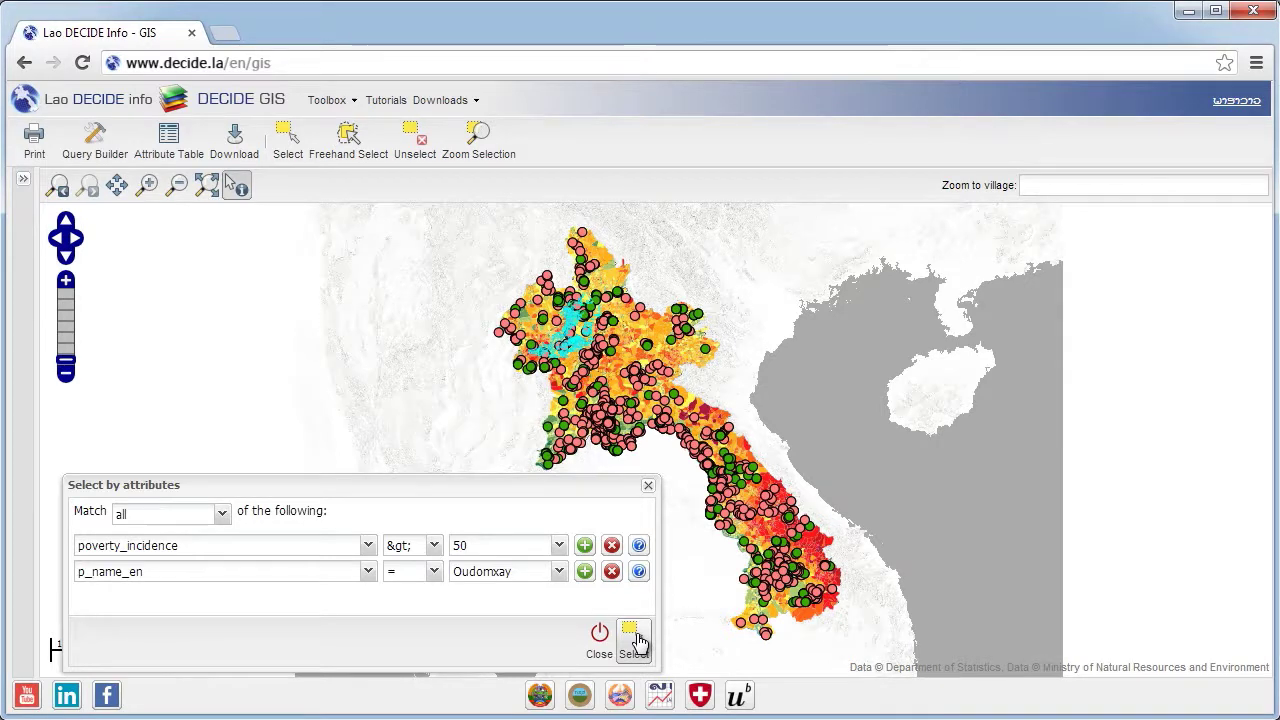
click(599, 638)
click(170, 140)
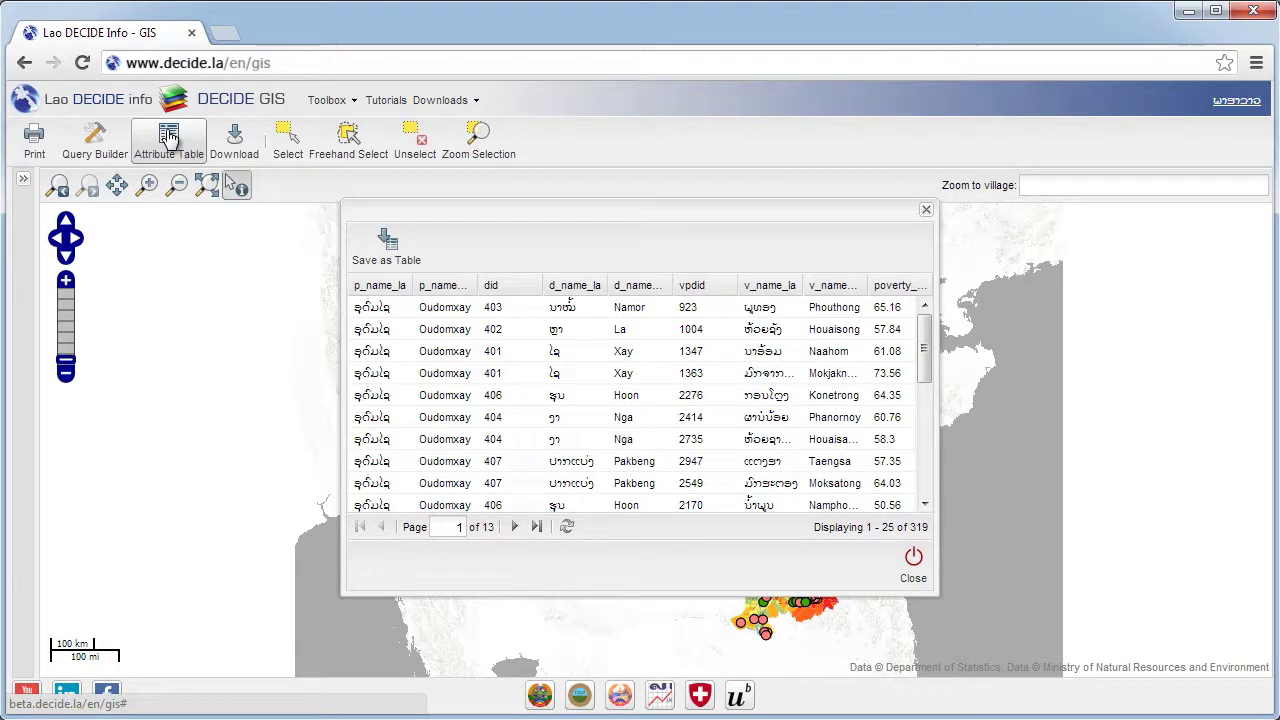
Close the attribute table and box-select the districts across northern Laos
click(916, 575)
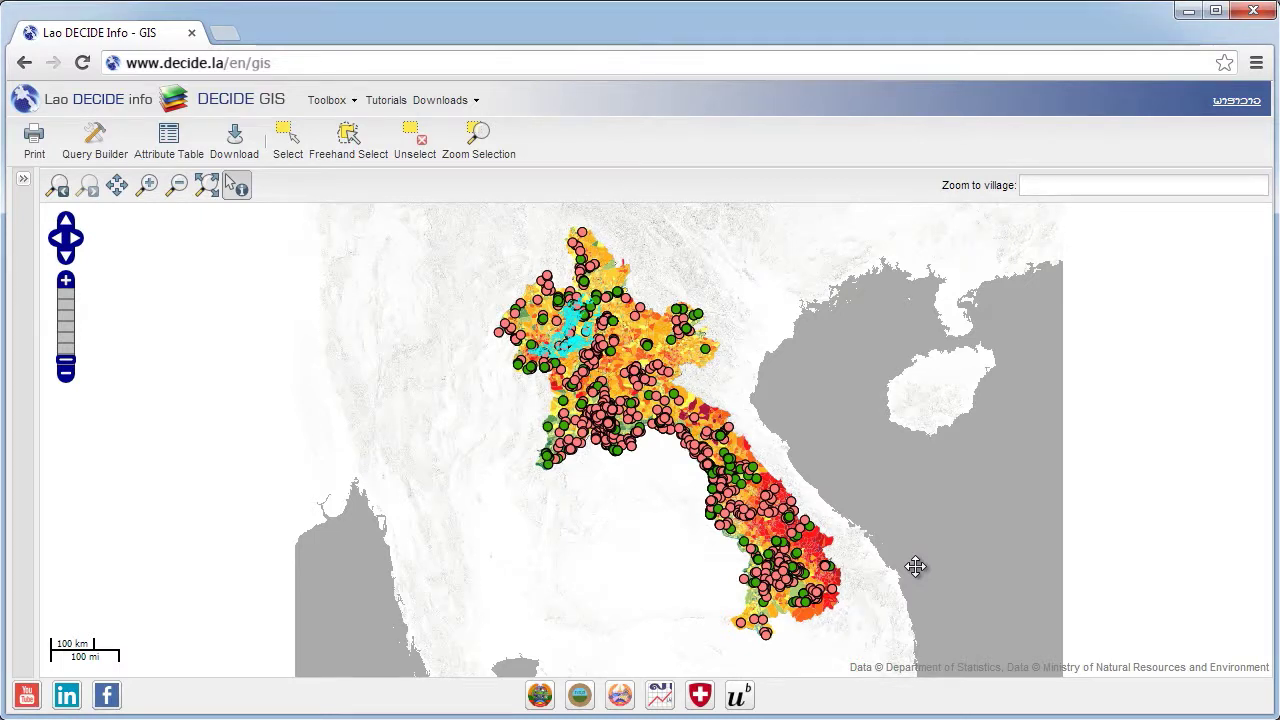
click(287, 142)
drag(530, 296, 626, 368)
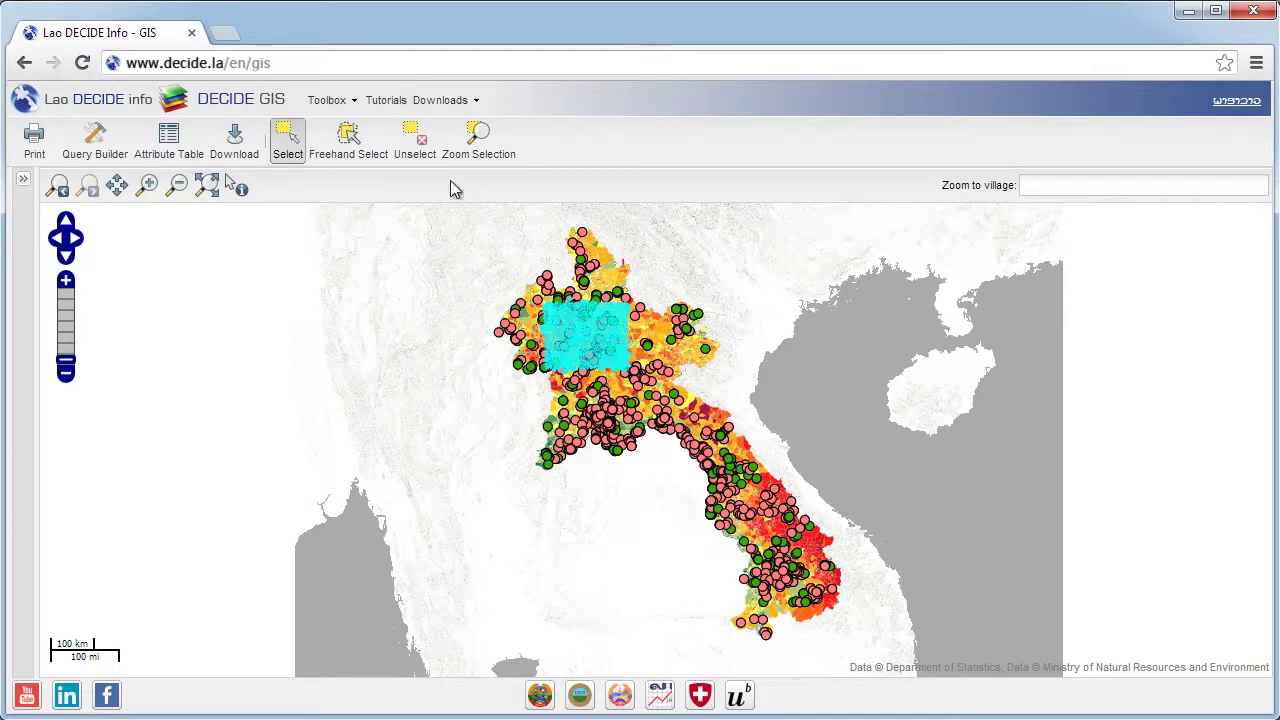
Clear the selection, lasso districts around central Laos, zoom to them, then unselect
click(412, 142)
click(348, 146)
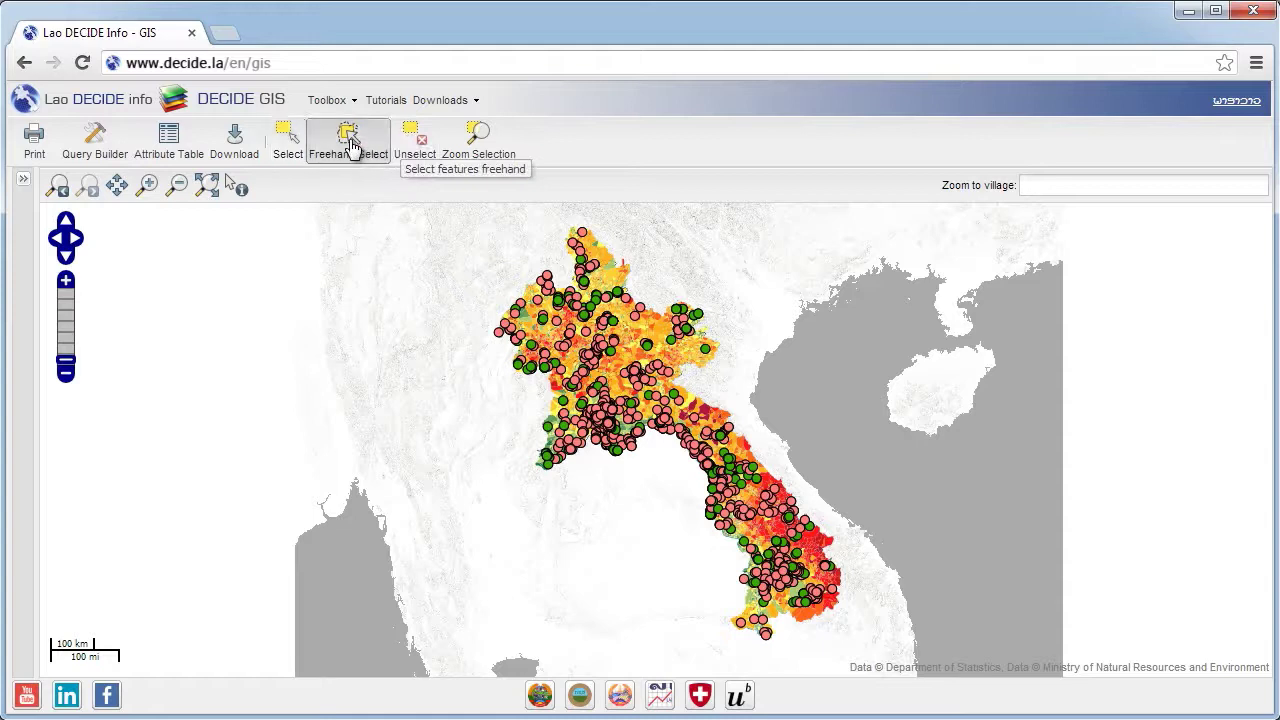
mouse_move(632, 390)
mouse_down()
mouse_move(676, 398)
mouse_move(674, 426)
mouse_move(614, 428)
mouse_move(598, 412)
mouse_move(602, 390)
mouse_move(631, 404)
mouse_up()
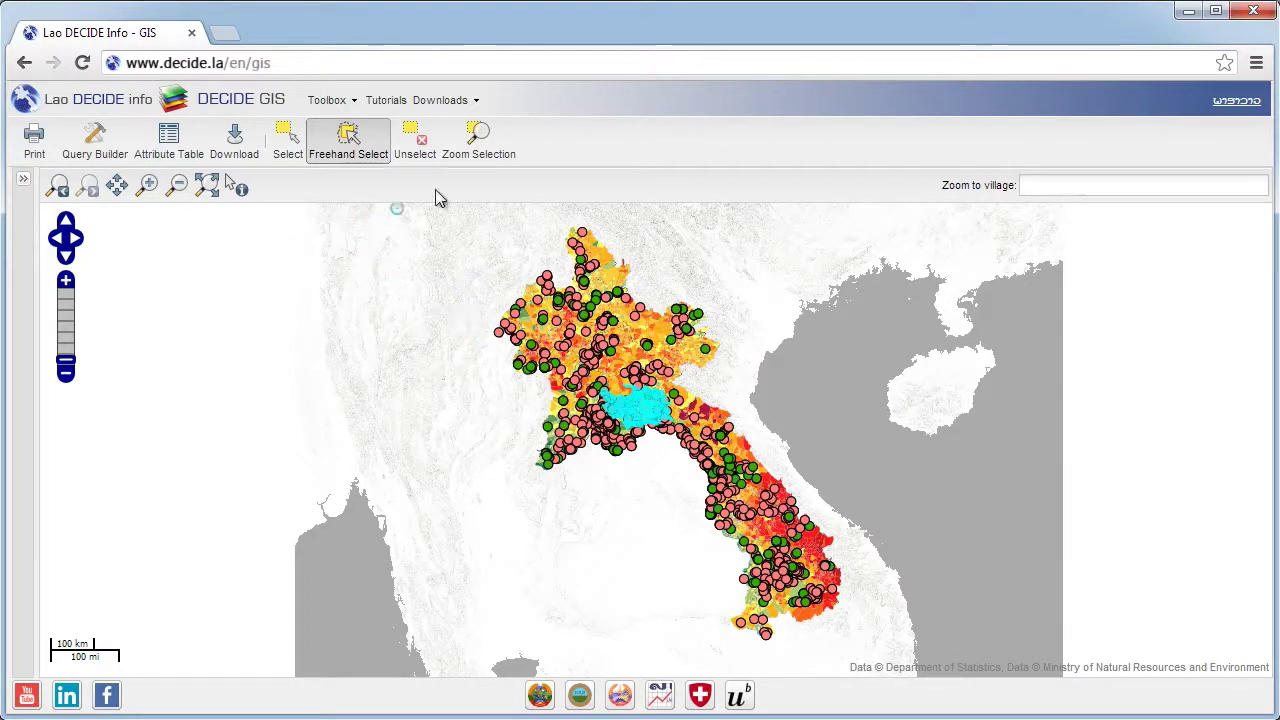
click(480, 147)
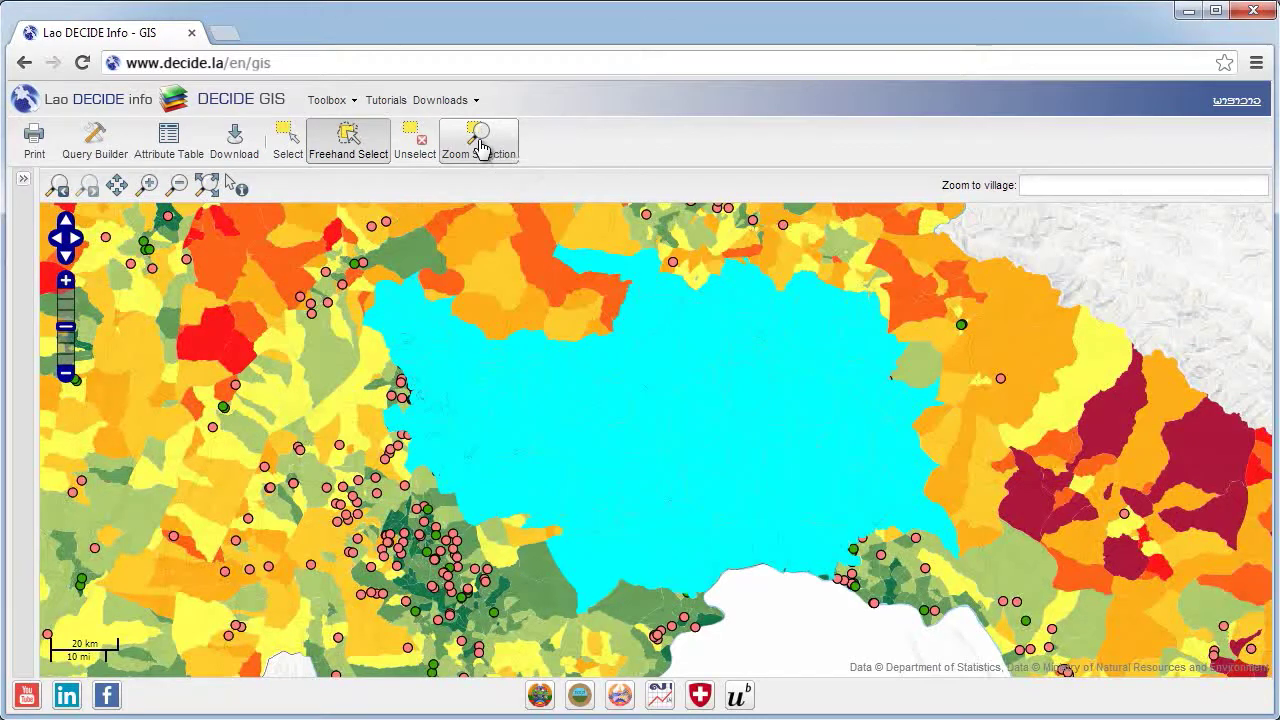
click(416, 141)
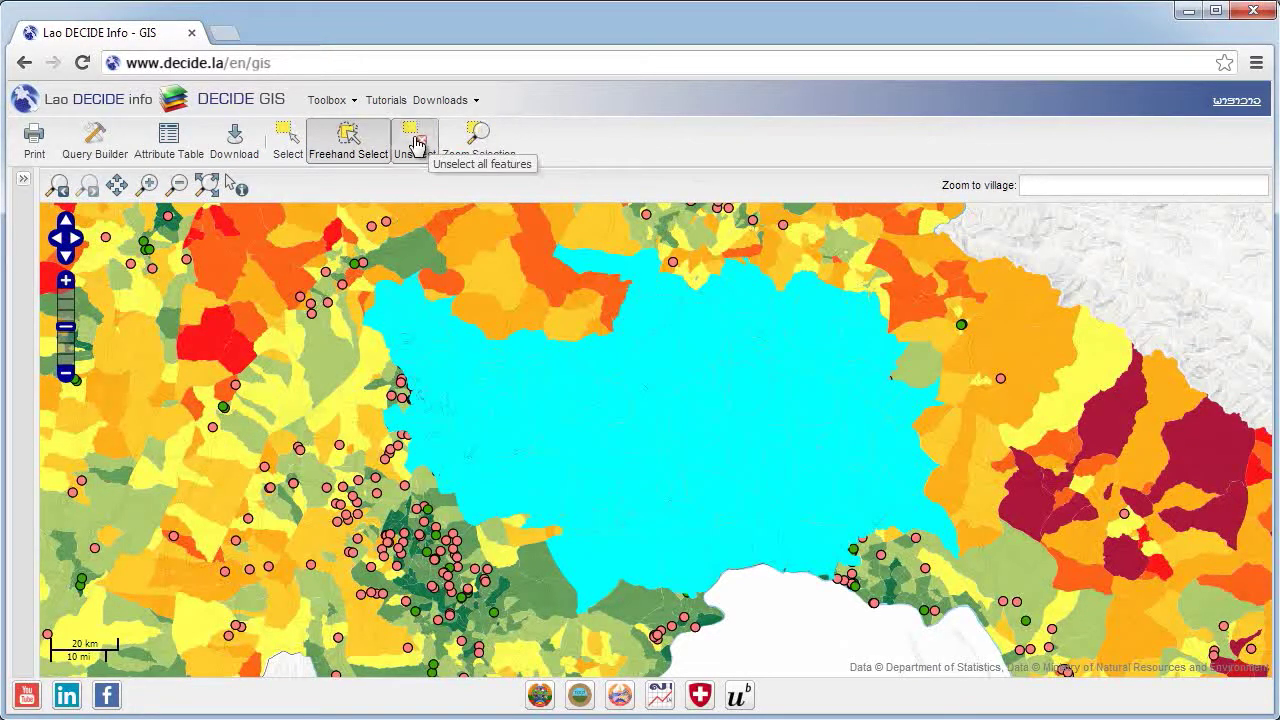
Box-select the central Laos area and save its 351 attribute rows as data-243721.xls
click(287, 145)
drag(356, 264, 755, 581)
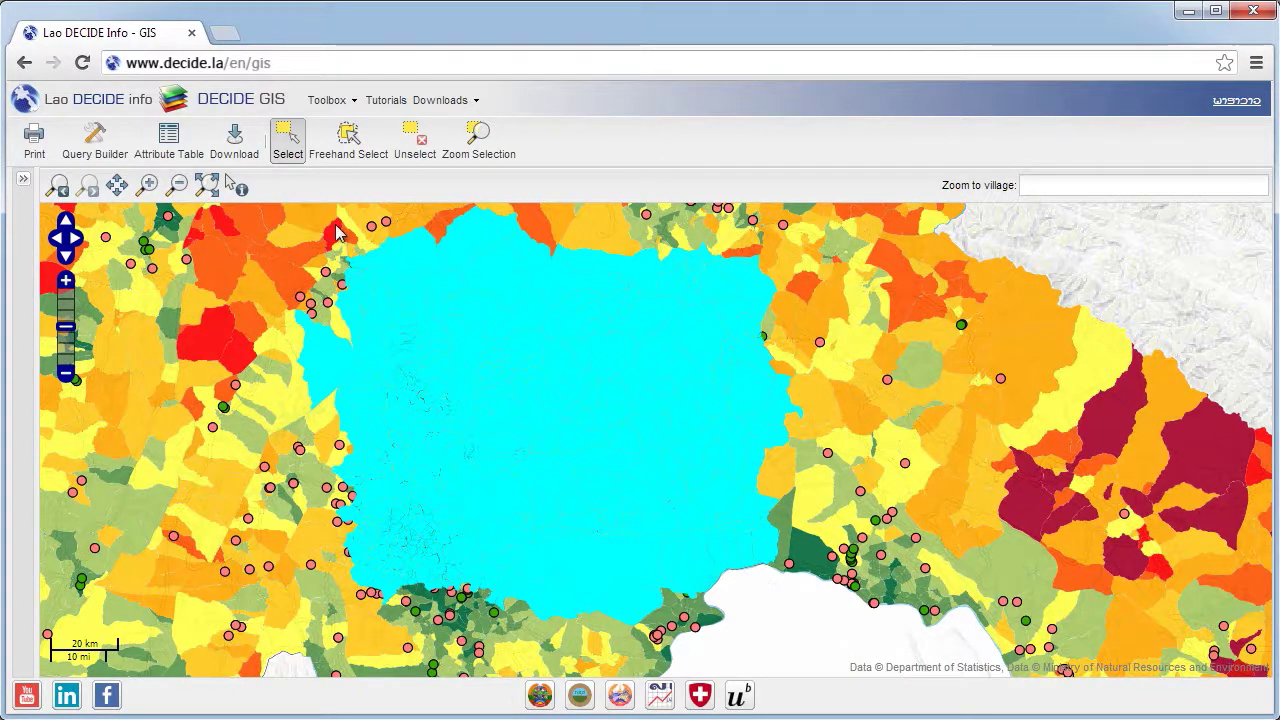
click(235, 145)
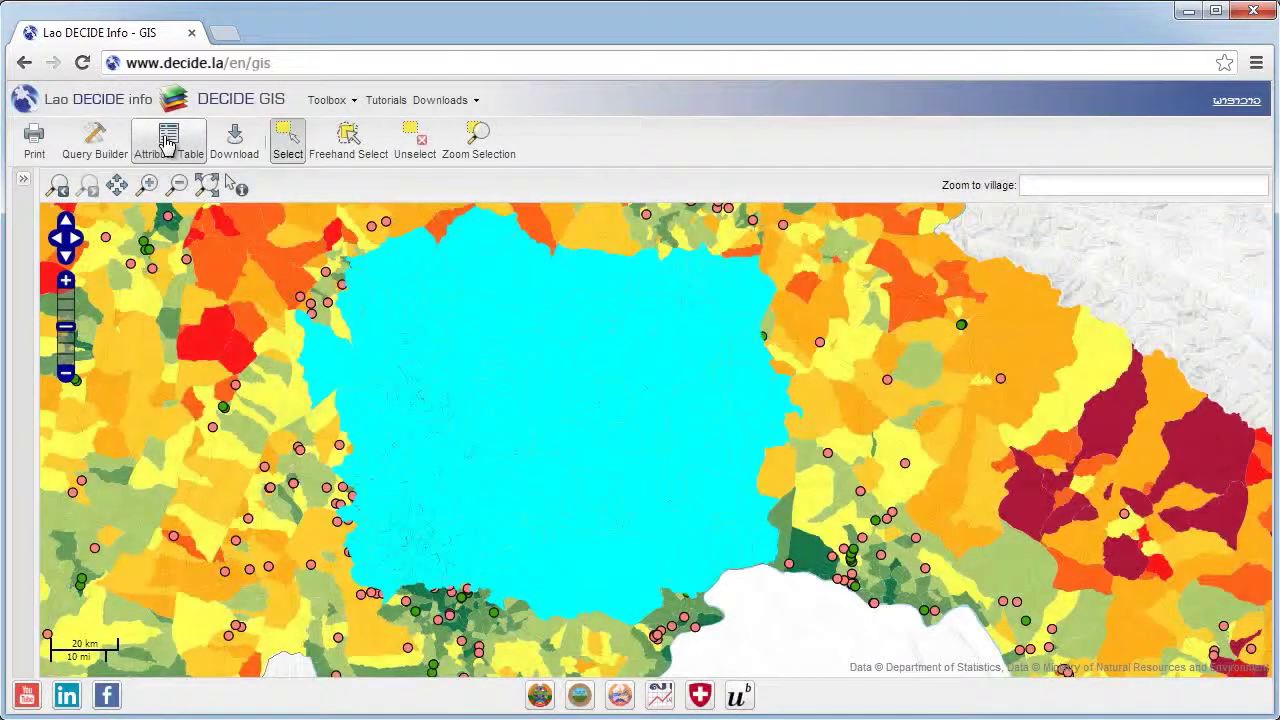
click(167, 143)
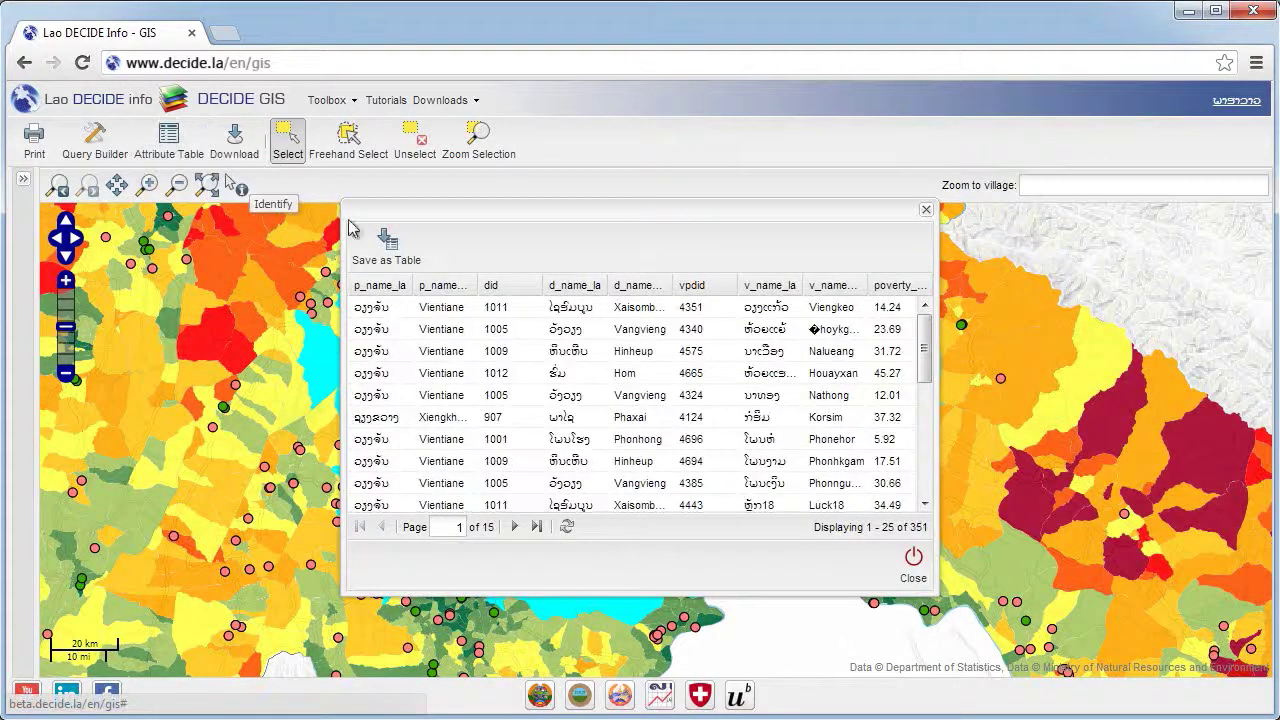
click(397, 252)
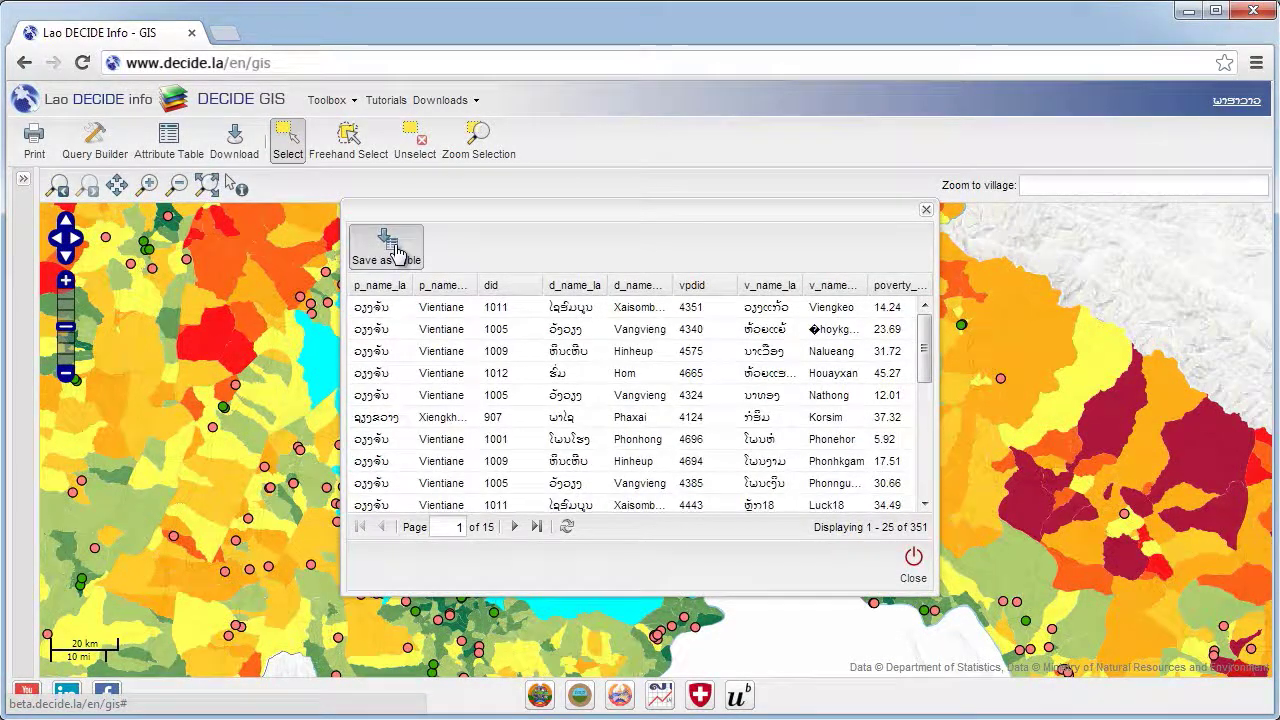